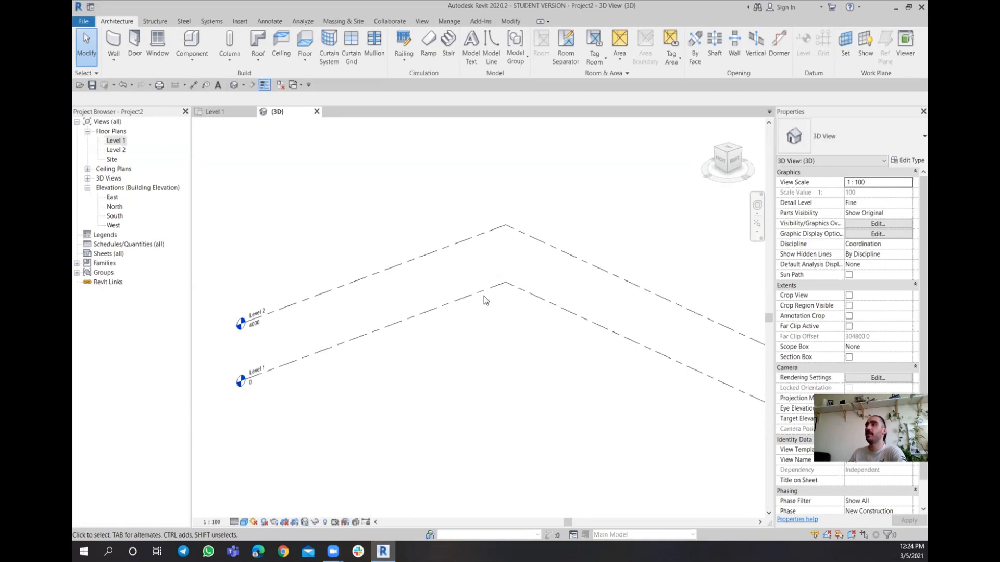
- Set the project's common length format to decimeters with rounding to 2 decimal places
{"action": "left_click", "coordinate": [448, 22]}
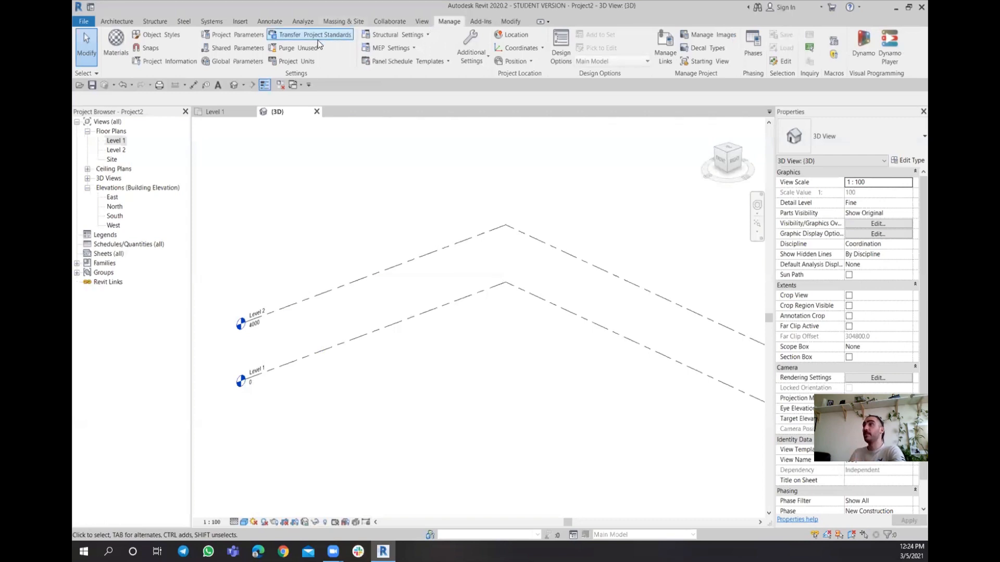
{"action": "left_click", "coordinate": [295, 62]}
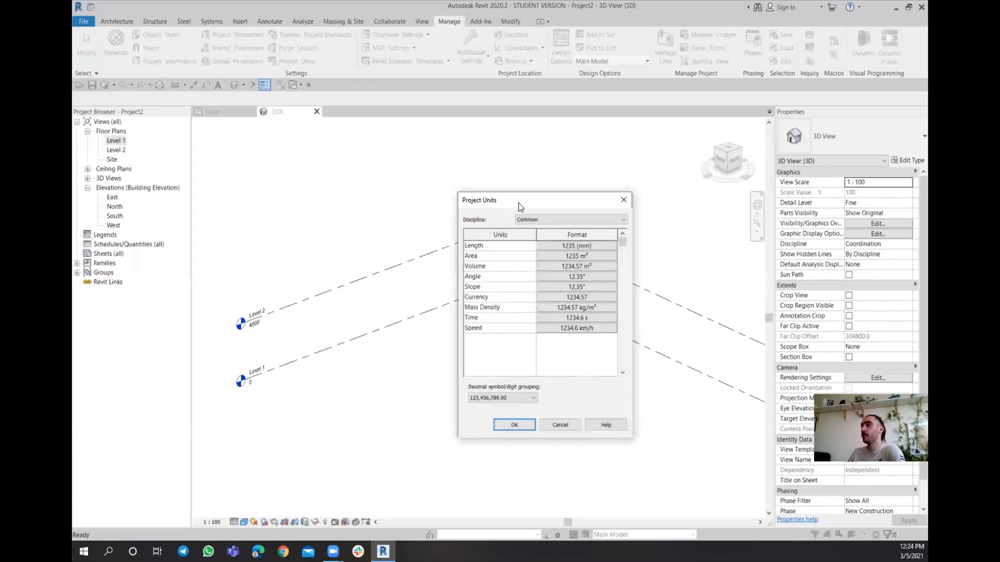
{"action": "left_click_drag", "start_coordinate": [531, 194], "coordinate": [523, 160]}
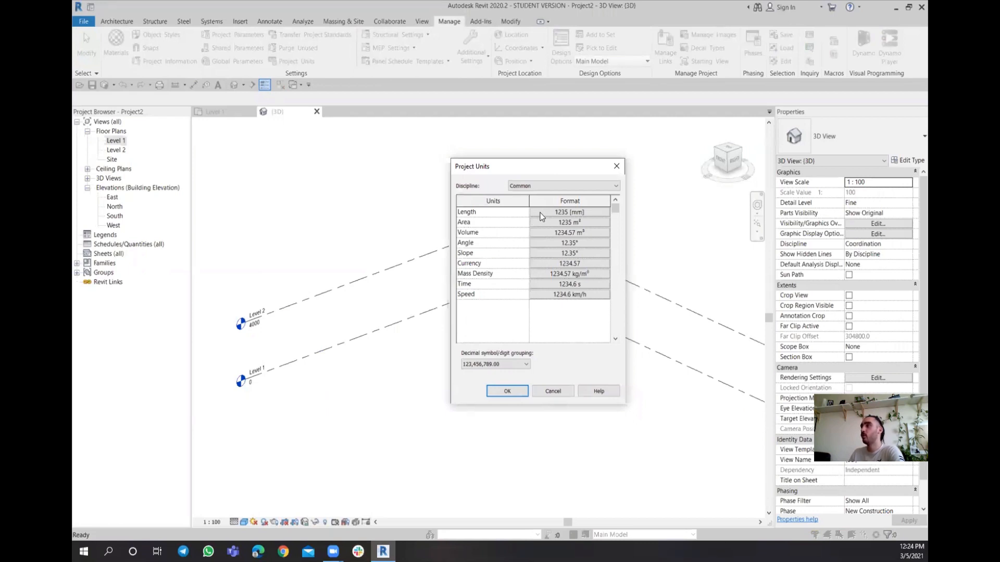
{"action": "left_click", "coordinate": [577, 213]}
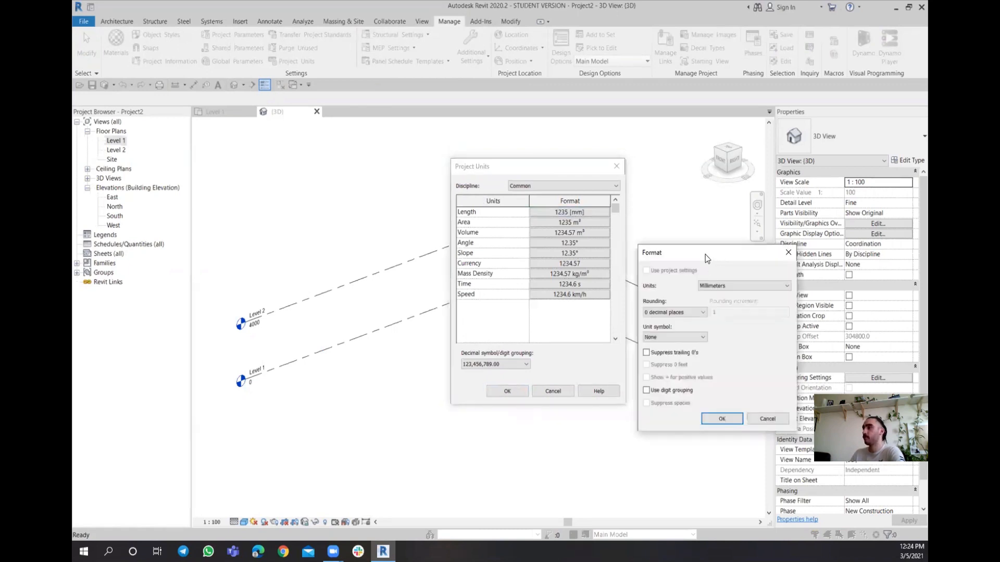
{"action": "left_click_drag", "start_coordinate": [693, 255], "coordinate": [700, 245]}
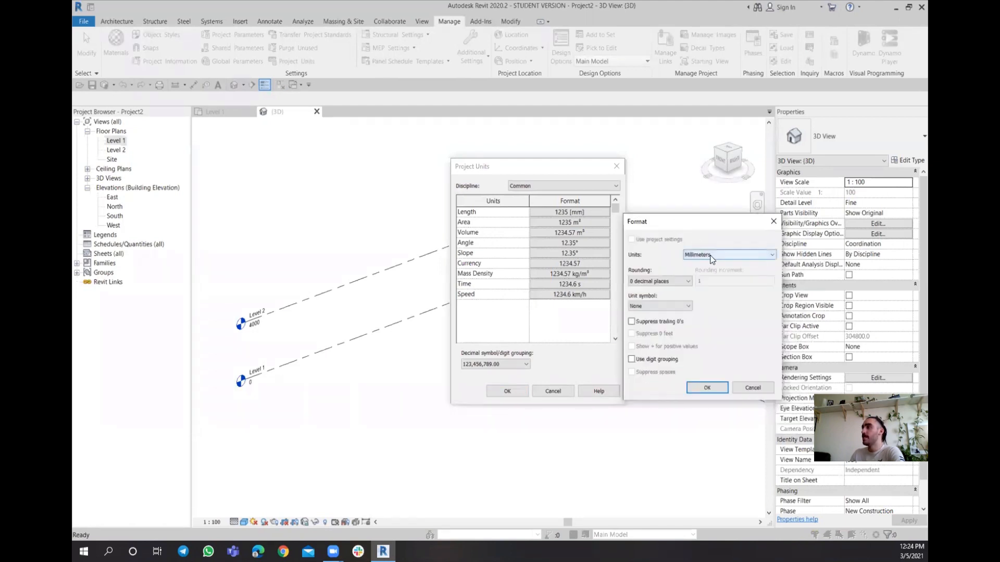
{"action": "left_click", "coordinate": [717, 255]}
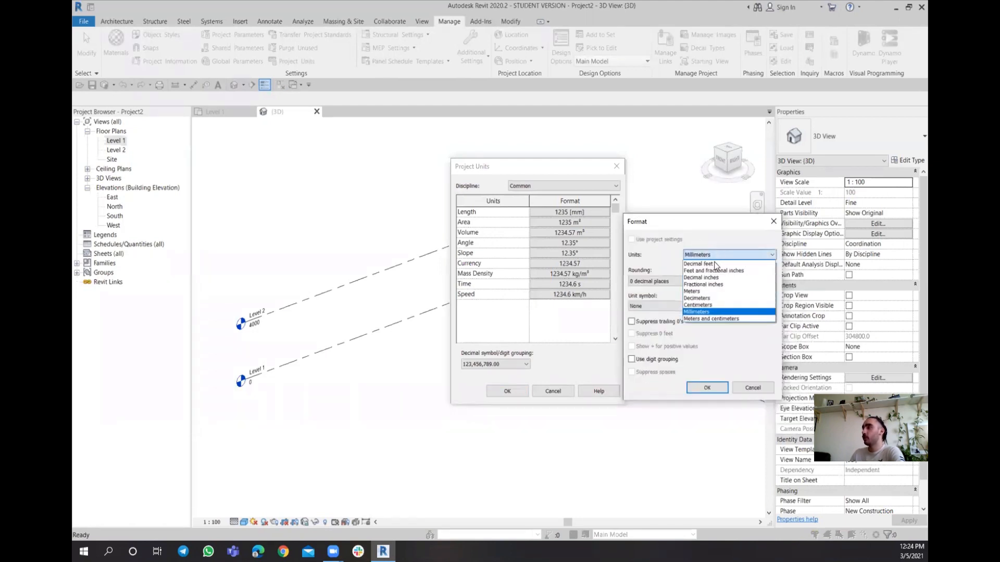
{"action": "left_click", "coordinate": [703, 289]}
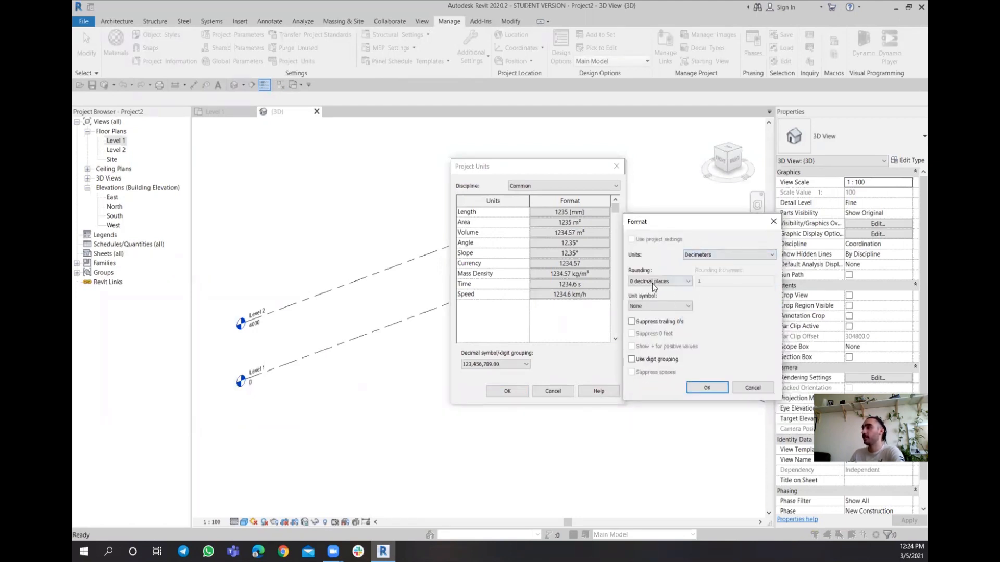
{"action": "left_click", "coordinate": [660, 282]}
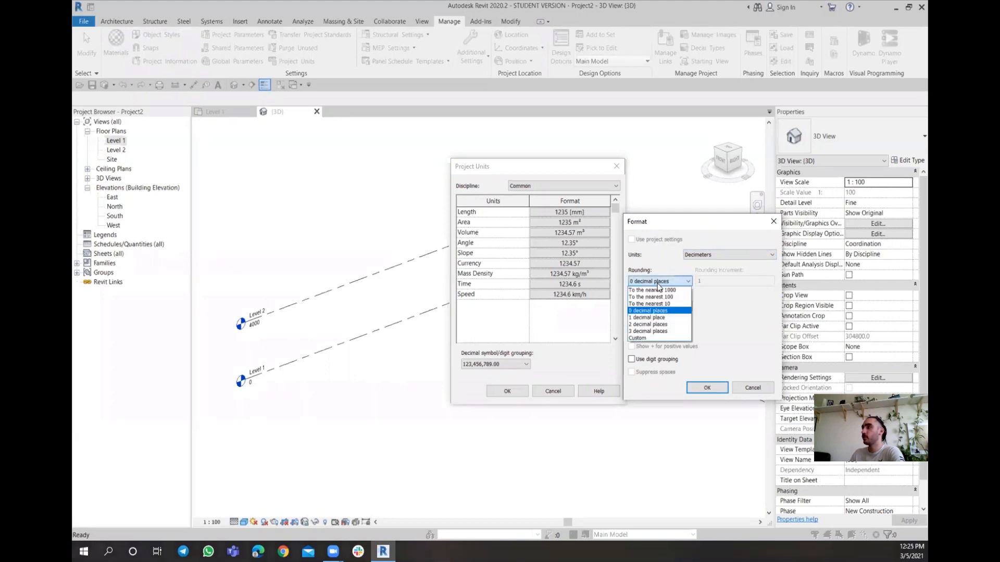
{"action": "left_click", "coordinate": [652, 324]}
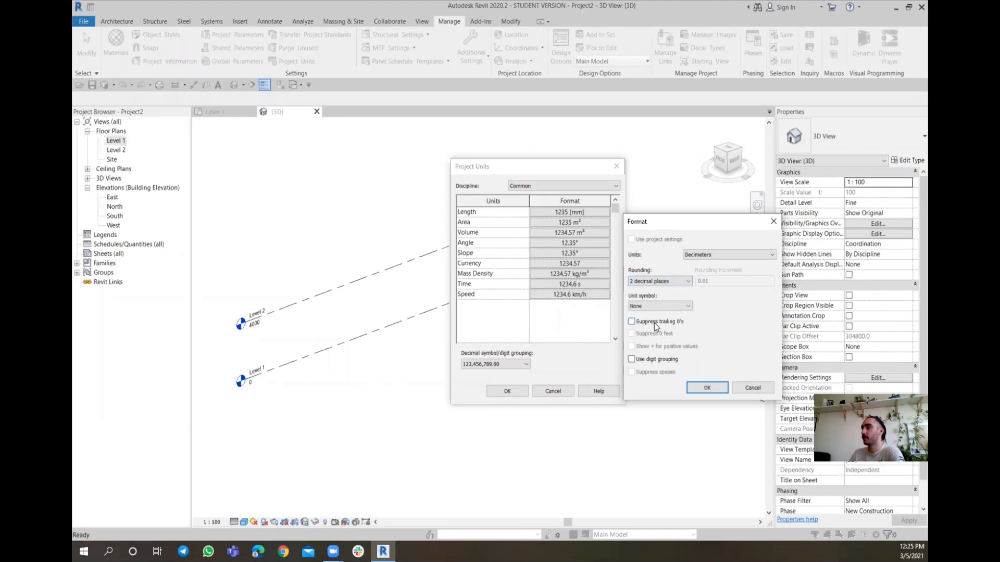
- Change the length units to meters with the unit symbol m and apply the project units
{"action": "left_click", "coordinate": [669, 307]}
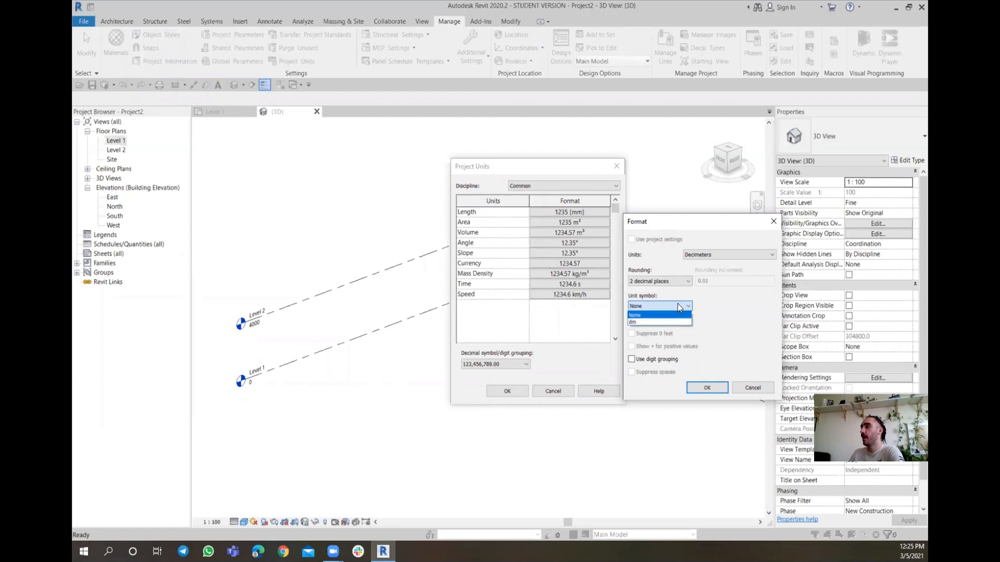
{"action": "left_click", "coordinate": [714, 258]}
{"action": "left_click", "coordinate": [714, 256]}
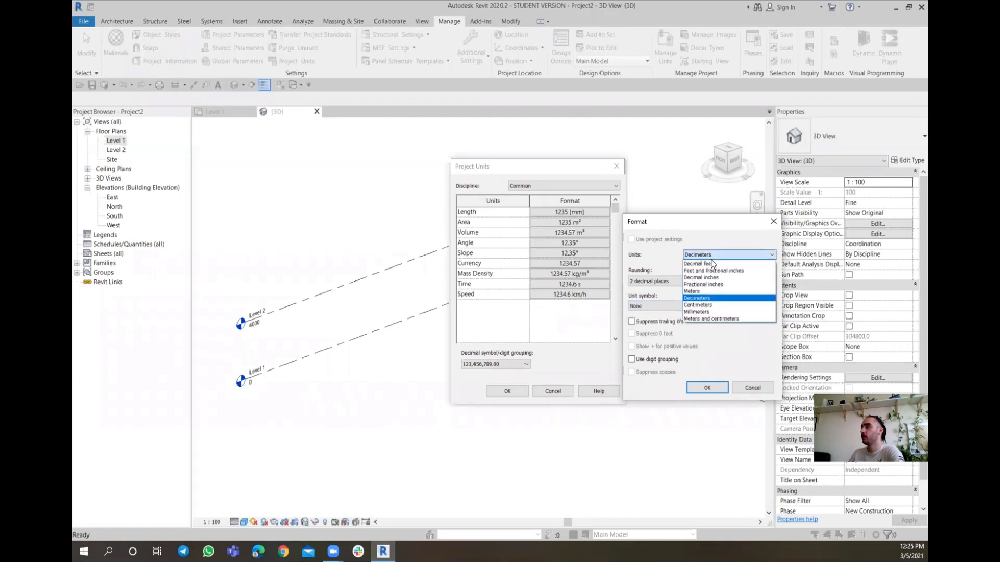
{"action": "left_click", "coordinate": [706, 293]}
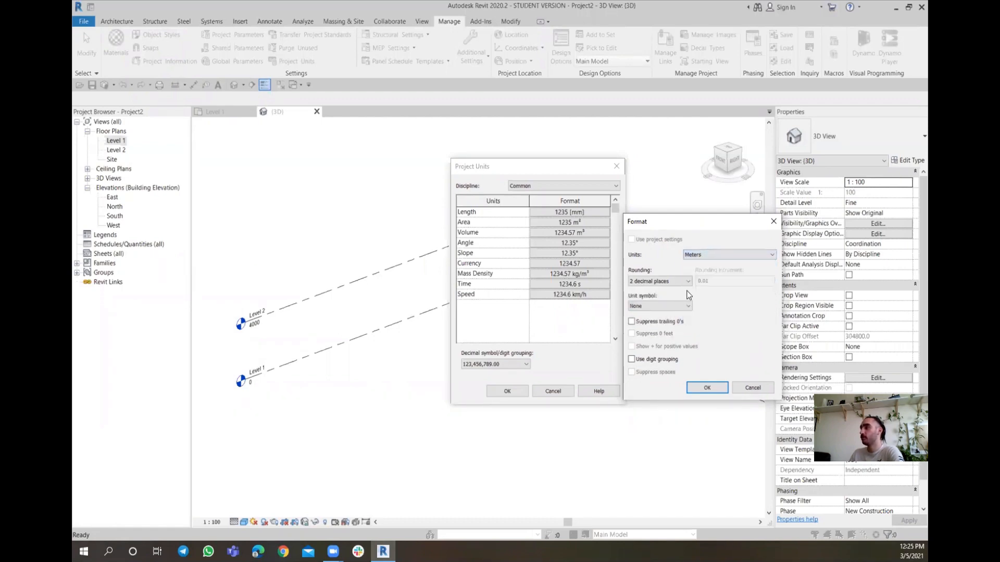
{"action": "left_click", "coordinate": [670, 304]}
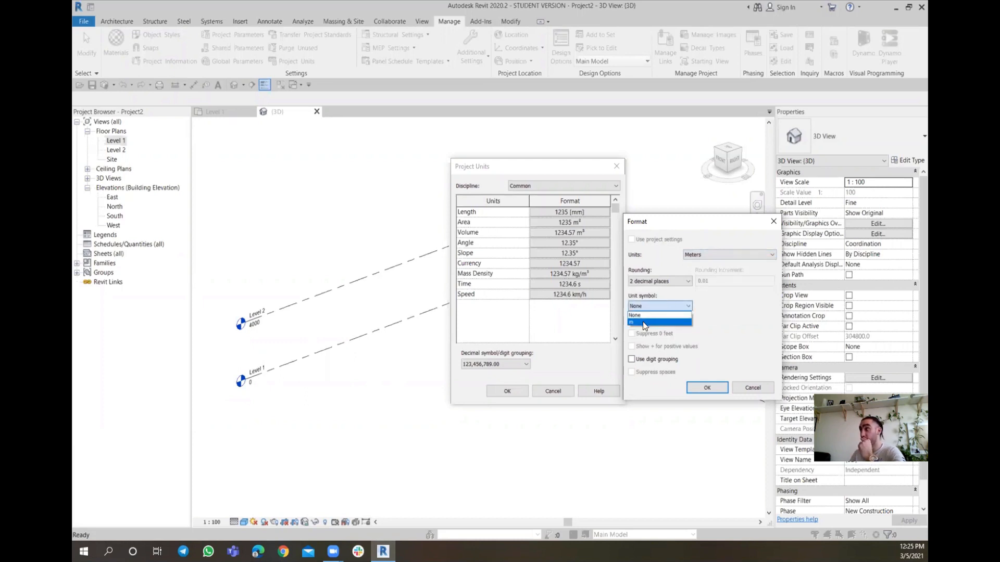
{"action": "left_click", "coordinate": [643, 322]}
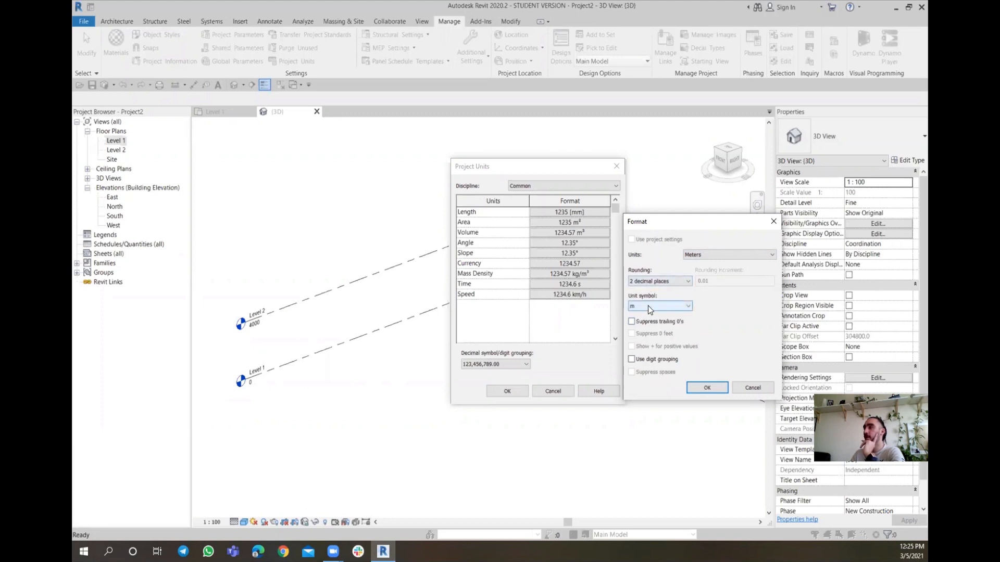
{"action": "left_click", "coordinate": [698, 389]}
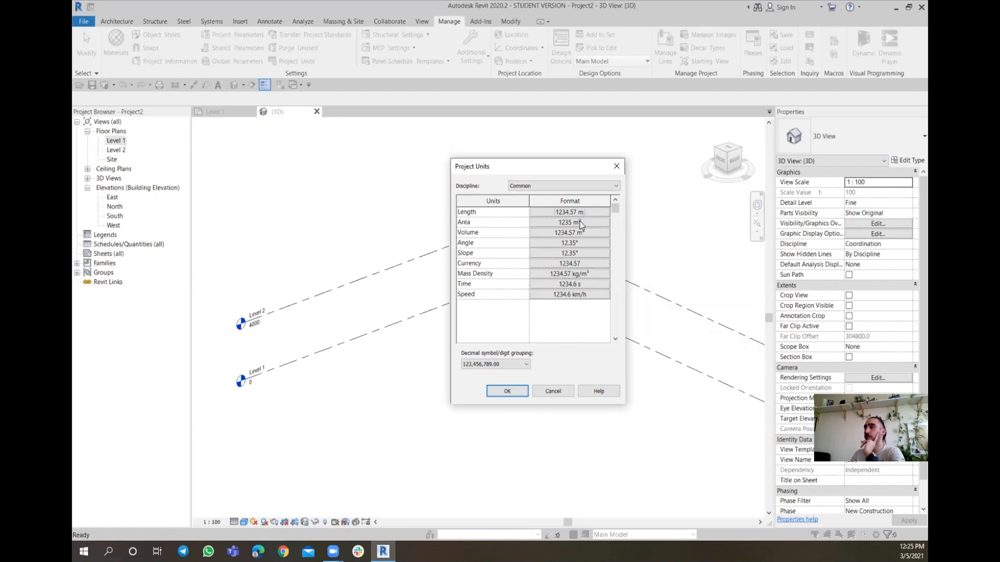
{"action": "left_click", "coordinate": [509, 391]}
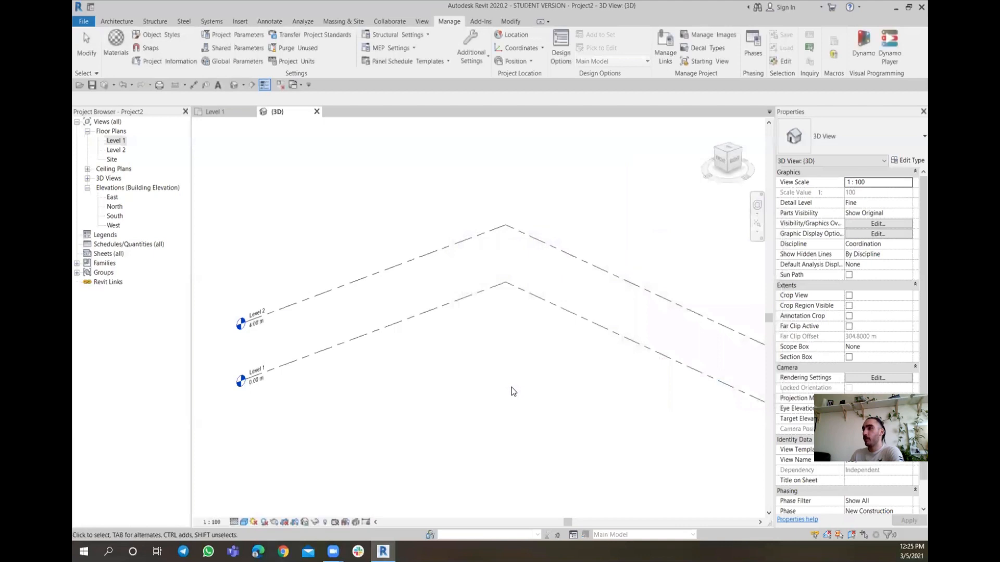
- Examine the elevation labels of Level 1 and Level 2 in the 3D view
{"action": "scroll", "coordinate": [246, 333], "scroll_direction": "up", "scroll_amount": 5}
{"action": "middle_click_drag", "start_coordinate": [259, 342], "coordinate": [321, 332]}
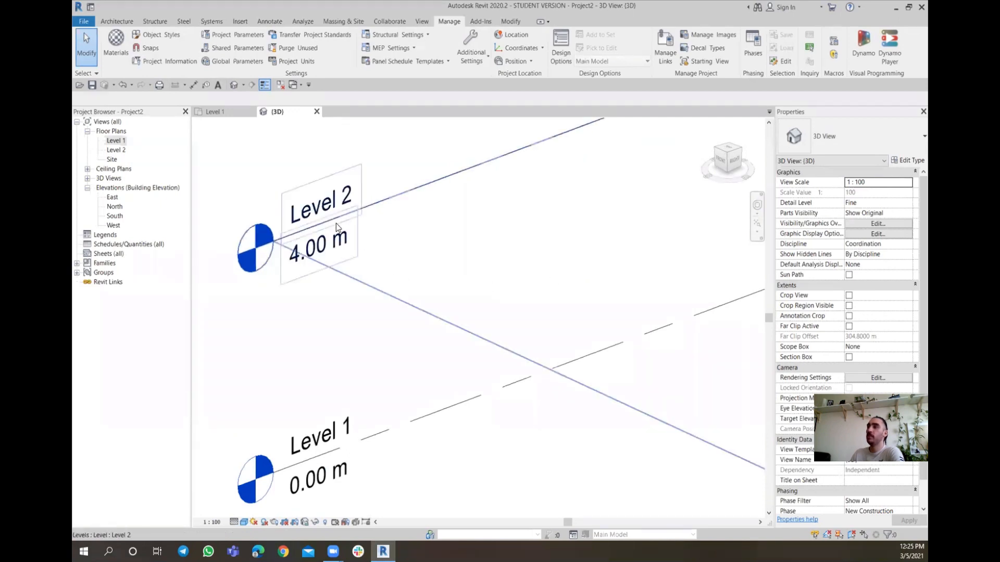
{"action": "scroll", "coordinate": [335, 315], "scroll_direction": "down", "scroll_amount": 5}
{"action": "middle_click_drag", "start_coordinate": [448, 290], "coordinate": [489, 326]}
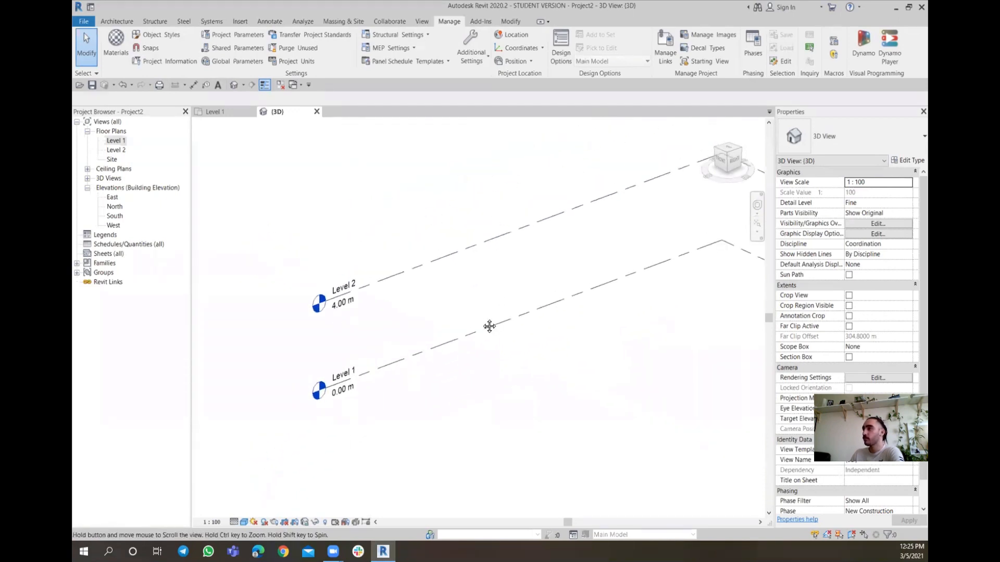
{"action": "scroll", "coordinate": [489, 326], "scroll_direction": "down", "scroll_amount": 1}
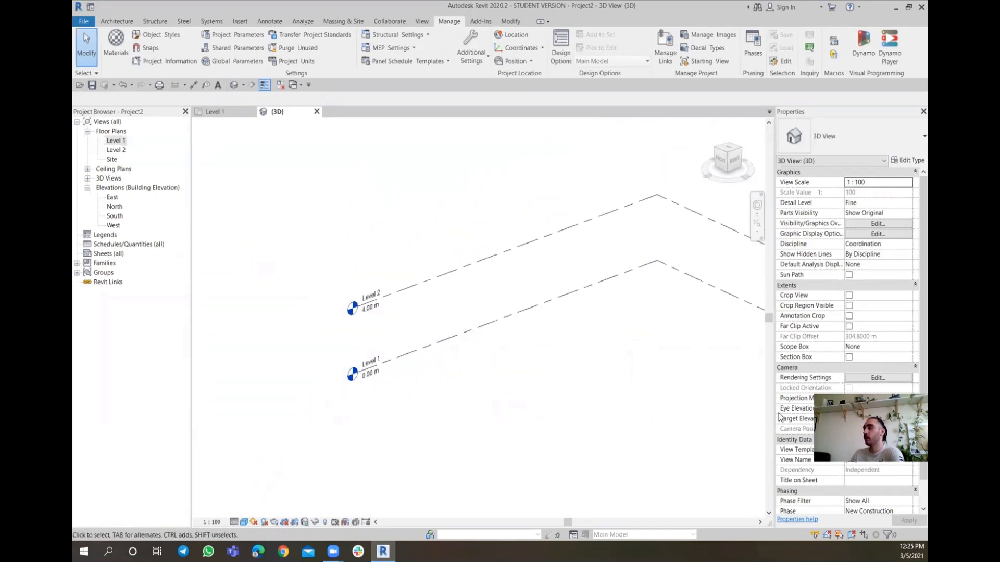
{"action": "middle_click_drag", "start_coordinate": [541, 321], "coordinate": [453, 342]}
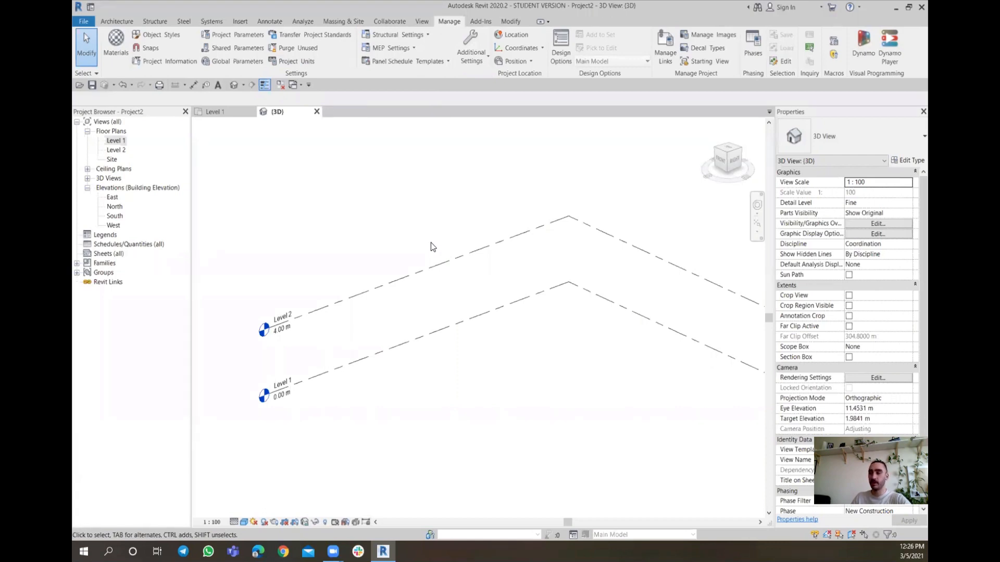
- Reopen the project units, review the length format settings, and close both dialogs
{"action": "key", "text": "u"}
{"action": "key", "text": "n"}
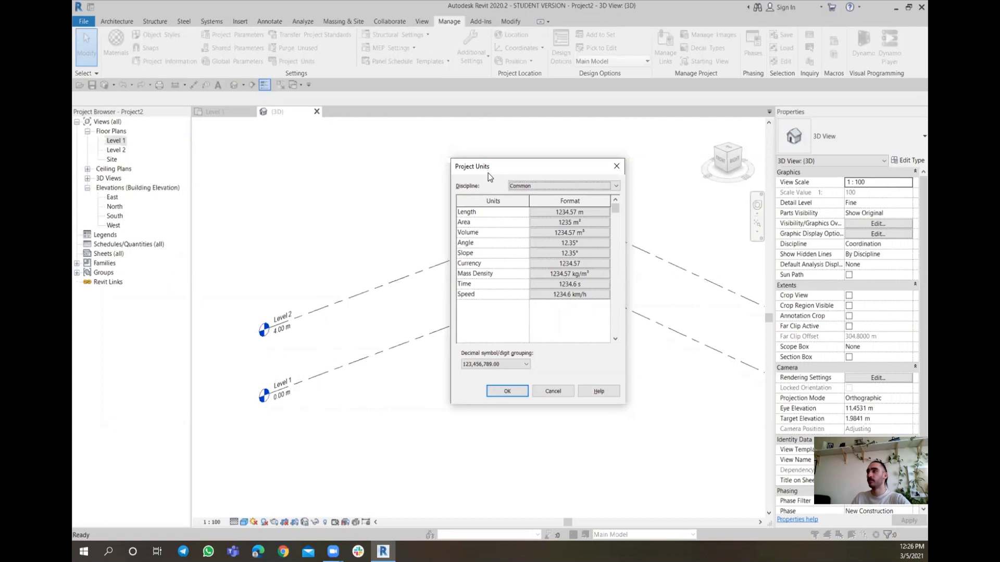
{"action": "left_click", "coordinate": [574, 212]}
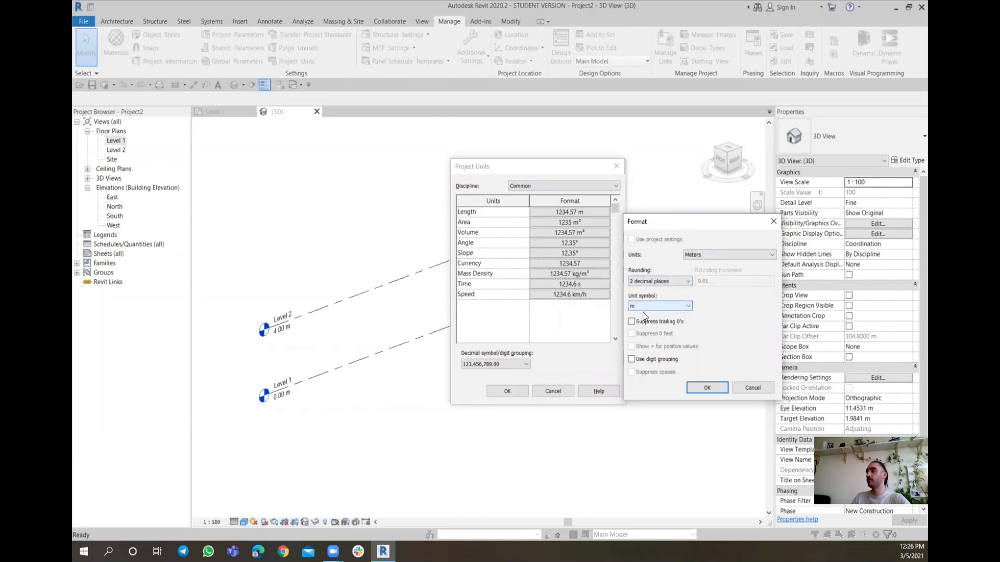
{"action": "left_click", "coordinate": [688, 388]}
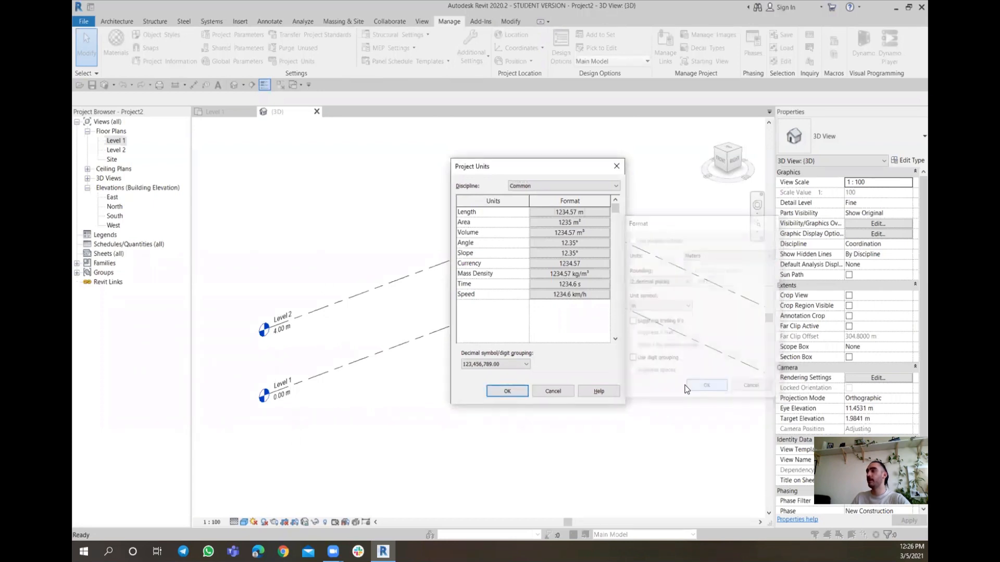
{"action": "left_click", "coordinate": [495, 392]}
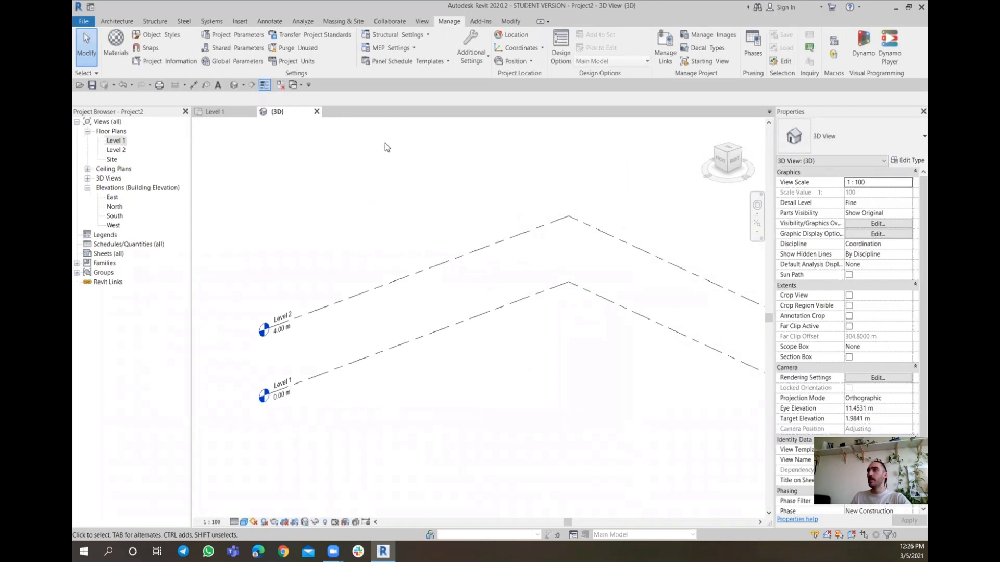
- View the HVAC discipline in the project units and check which units are available for duct size, leaving its format unedited
{"action": "left_click", "coordinate": [286, 64]}
{"action": "left_click_drag", "start_coordinate": [536, 168], "coordinate": [488, 169]}
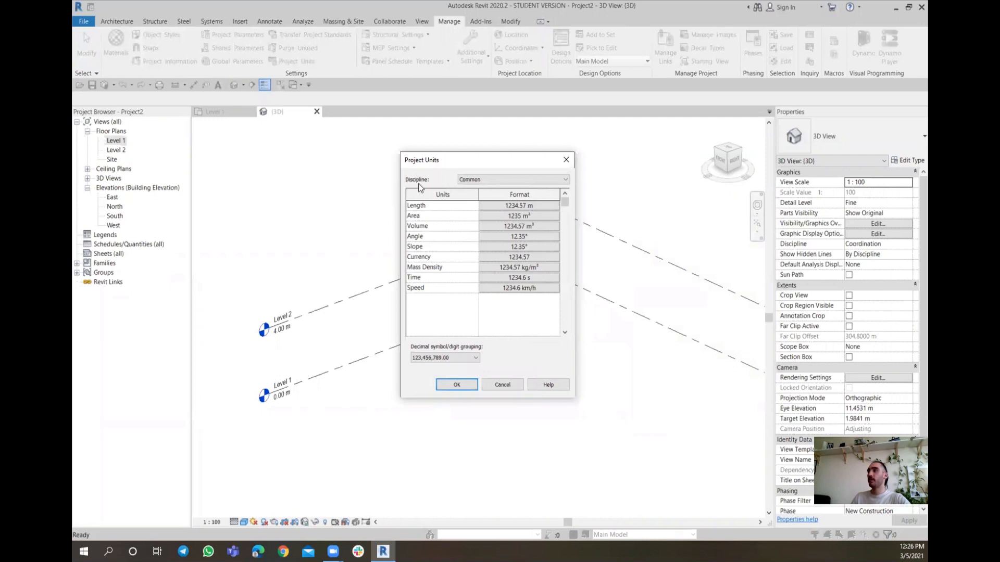
{"action": "left_click", "coordinate": [566, 180]}
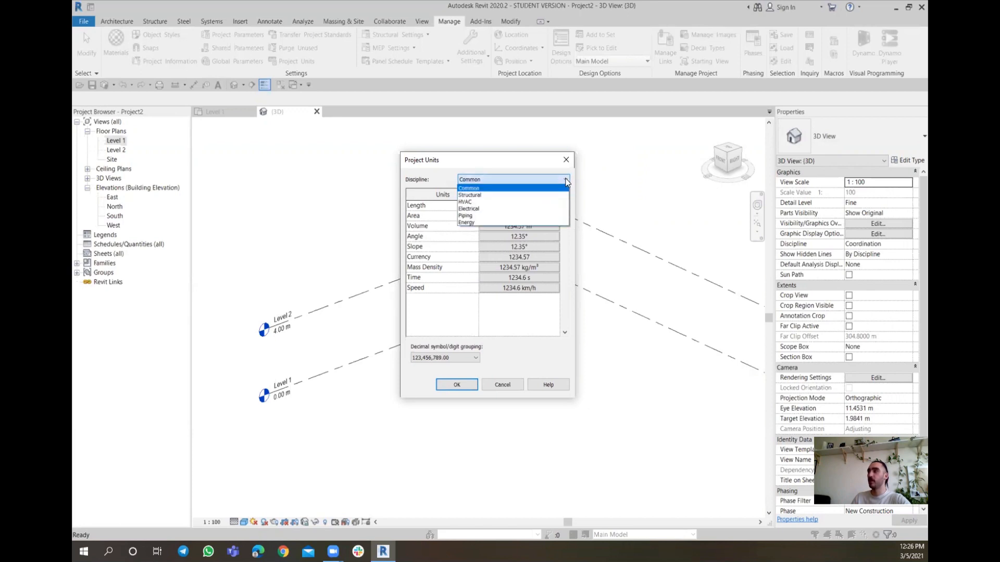
{"action": "left_click", "coordinate": [480, 203]}
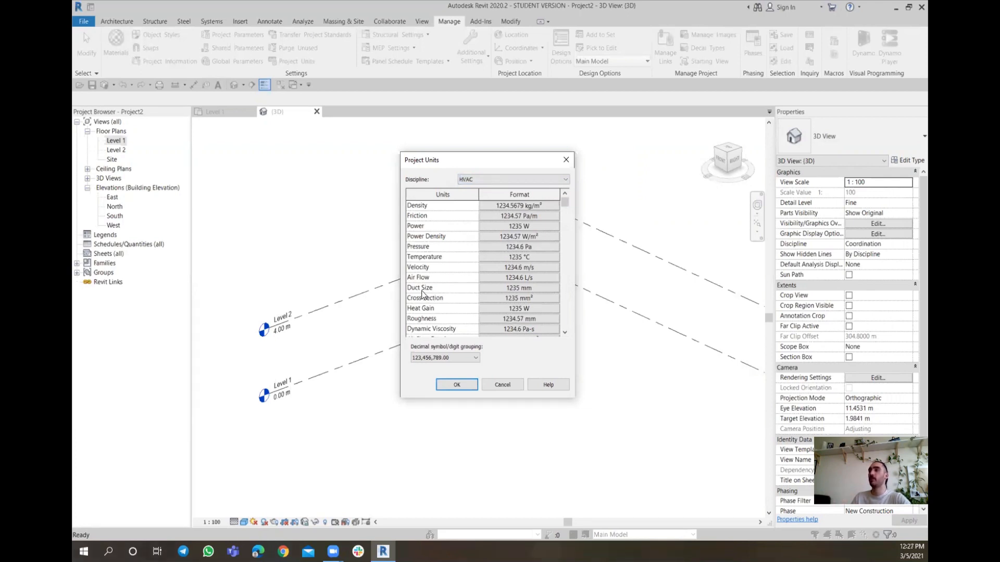
{"action": "left_click", "coordinate": [514, 289]}
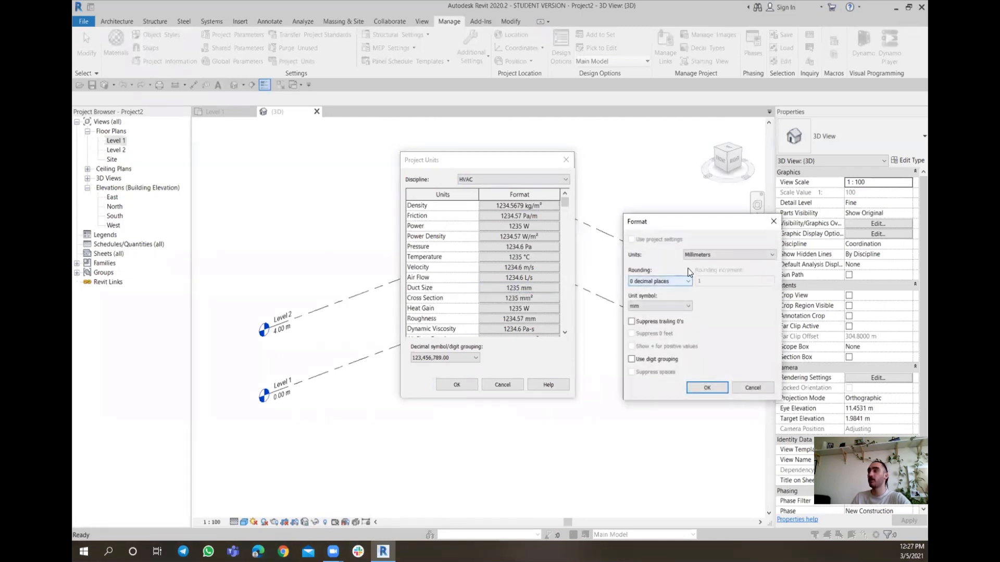
{"action": "left_click", "coordinate": [704, 258]}
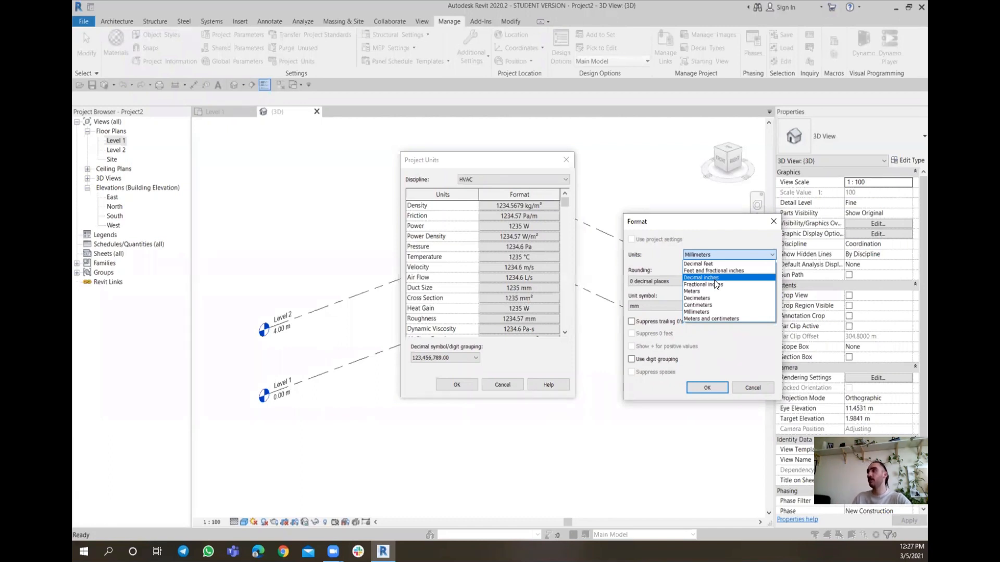
{"action": "left_click", "coordinate": [750, 390]}
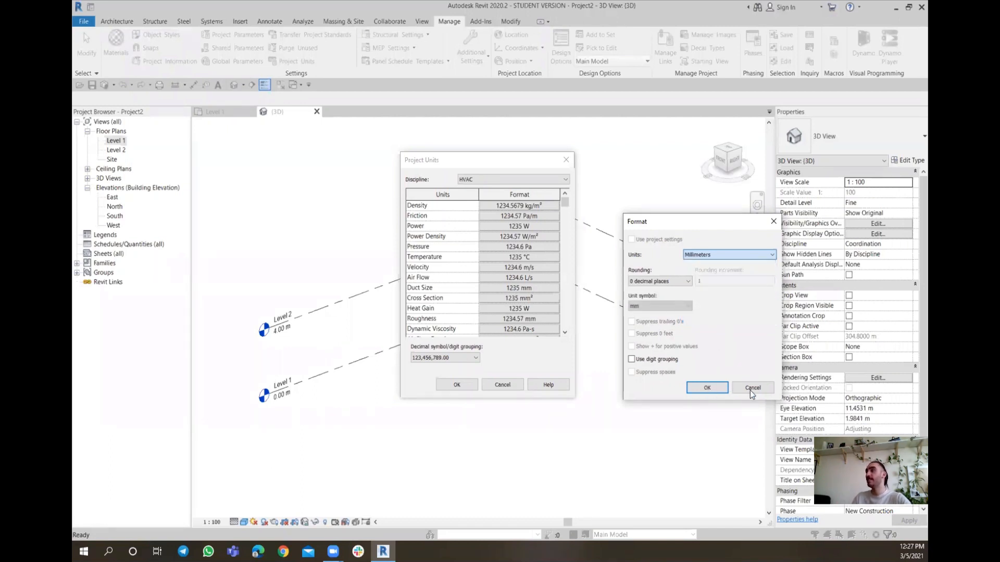
{"action": "left_click", "coordinate": [753, 391]}
- View the Structural discipline's units and return the project units list to the Common discipline
{"action": "left_click", "coordinate": [484, 179]}
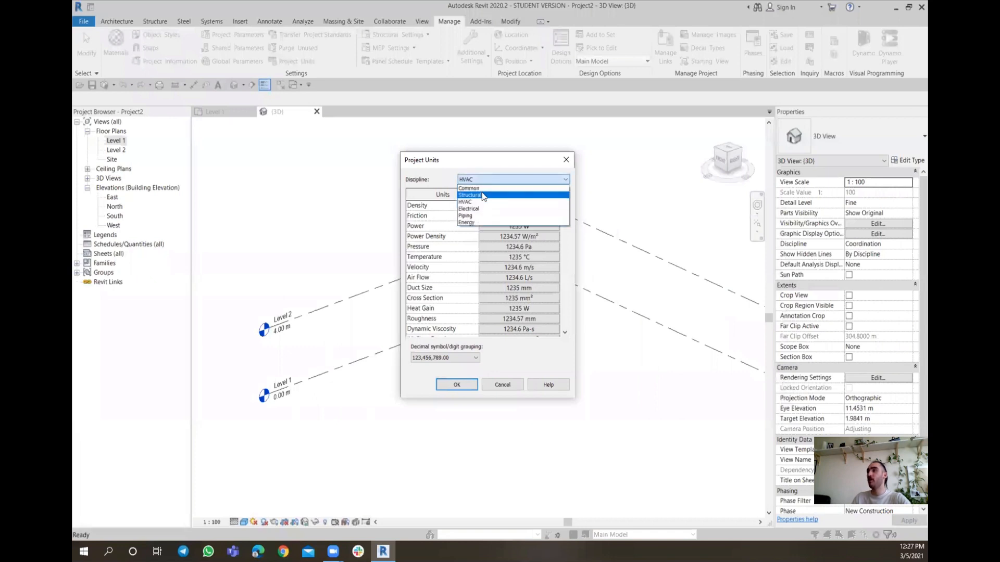
{"action": "left_click", "coordinate": [482, 195]}
{"action": "left_click", "coordinate": [482, 177]}
{"action": "left_click", "coordinate": [483, 188]}
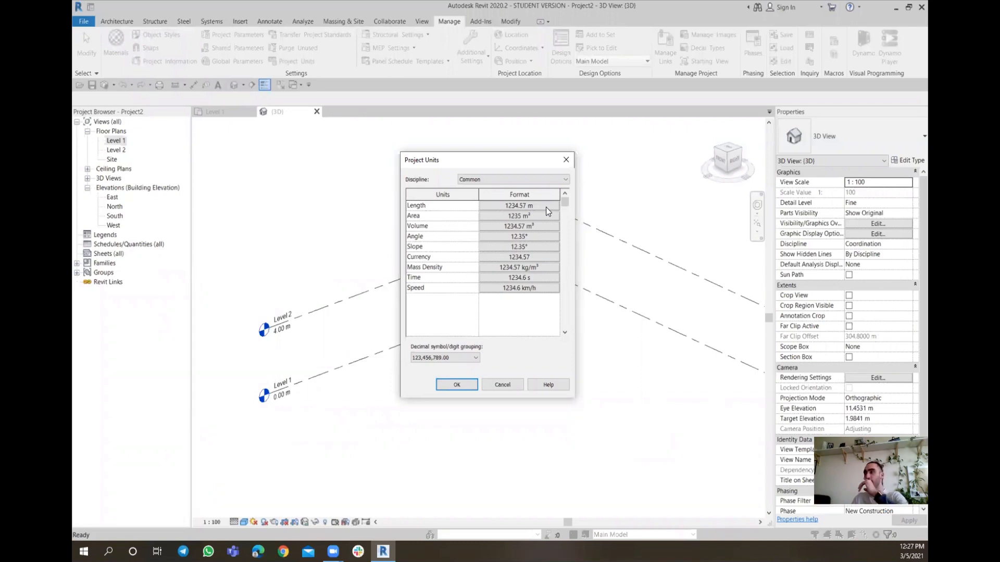
{"action": "left_click", "coordinate": [477, 181]}
{"action": "left_click", "coordinate": [472, 188]}
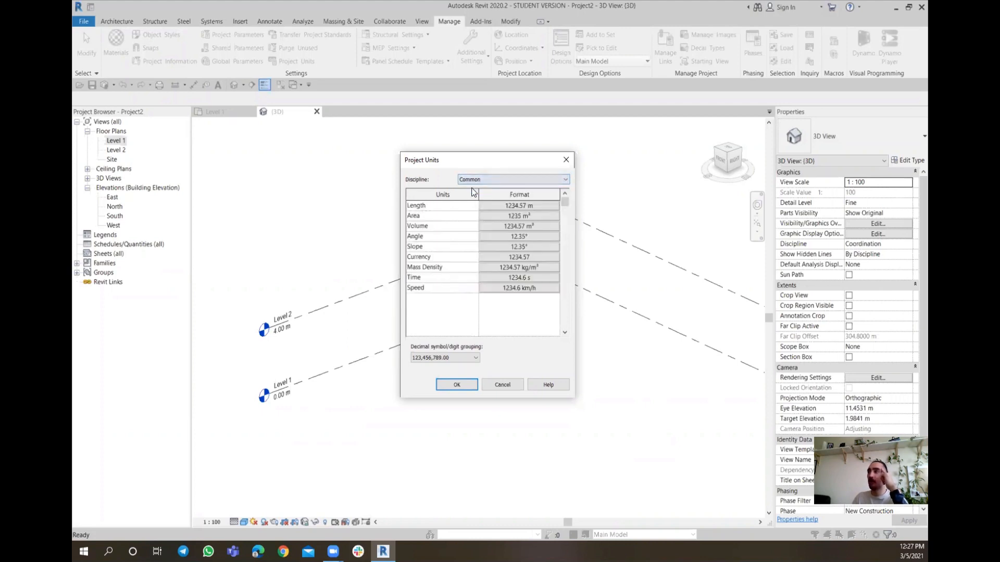
- Check the Common discipline's length format once more and accept the project units
{"action": "left_click", "coordinate": [526, 207]}
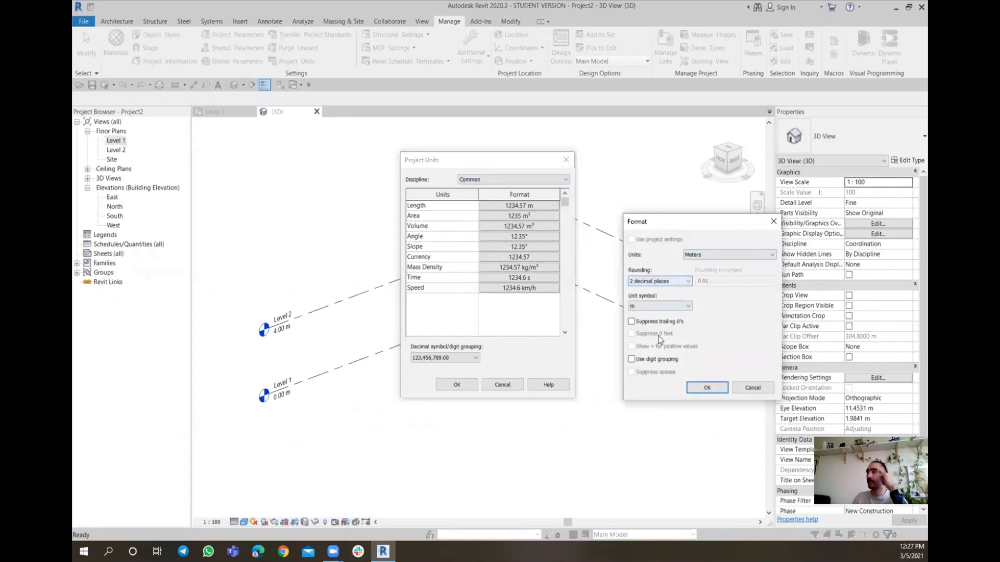
{"action": "left_click", "coordinate": [698, 389]}
{"action": "left_click", "coordinate": [457, 385]}
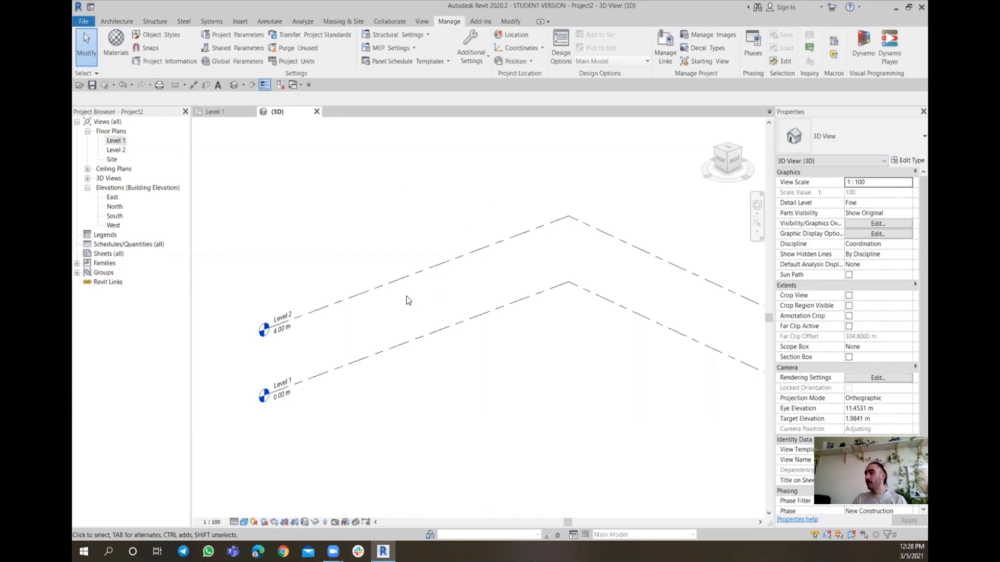
- Inspect the level labels in the 3D view and open the North elevation
{"action": "middle_click_drag", "start_coordinate": [378, 289], "coordinate": [374, 271]}
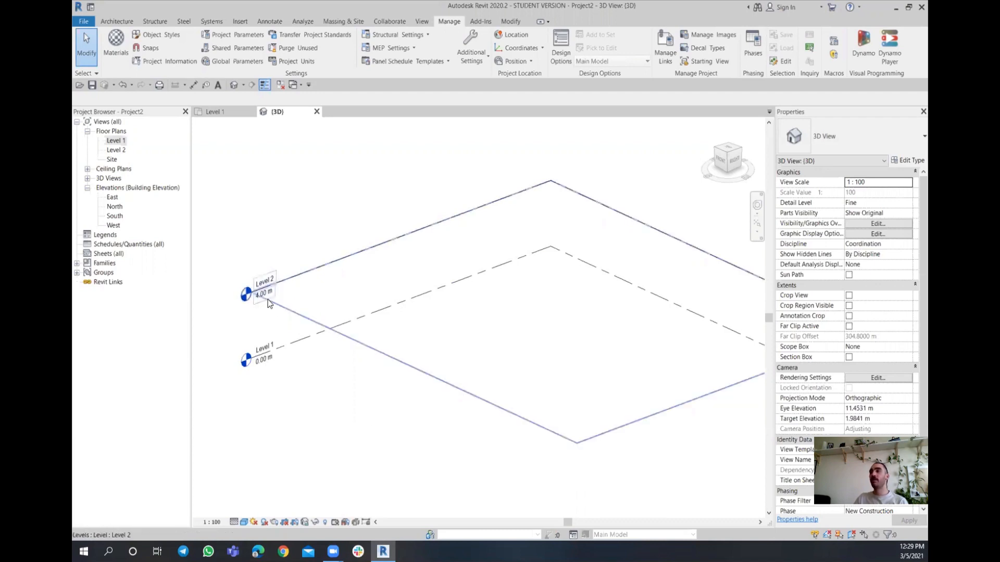
{"action": "scroll", "coordinate": [268, 300], "scroll_direction": "up", "scroll_amount": 5}
{"action": "middle_click_drag", "start_coordinate": [291, 234], "coordinate": [387, 225]}
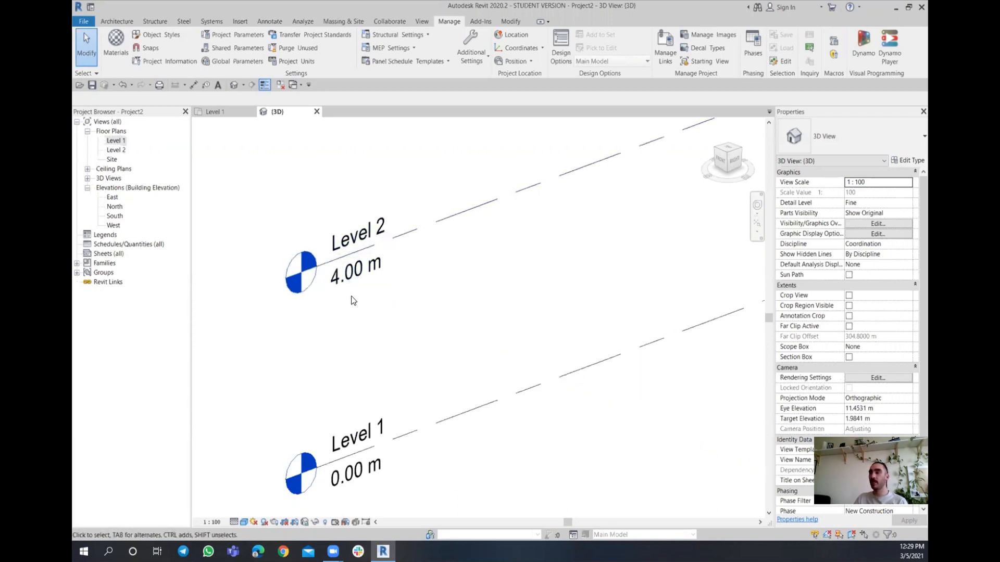
{"action": "scroll", "coordinate": [349, 281], "scroll_direction": "down", "scroll_amount": 4}
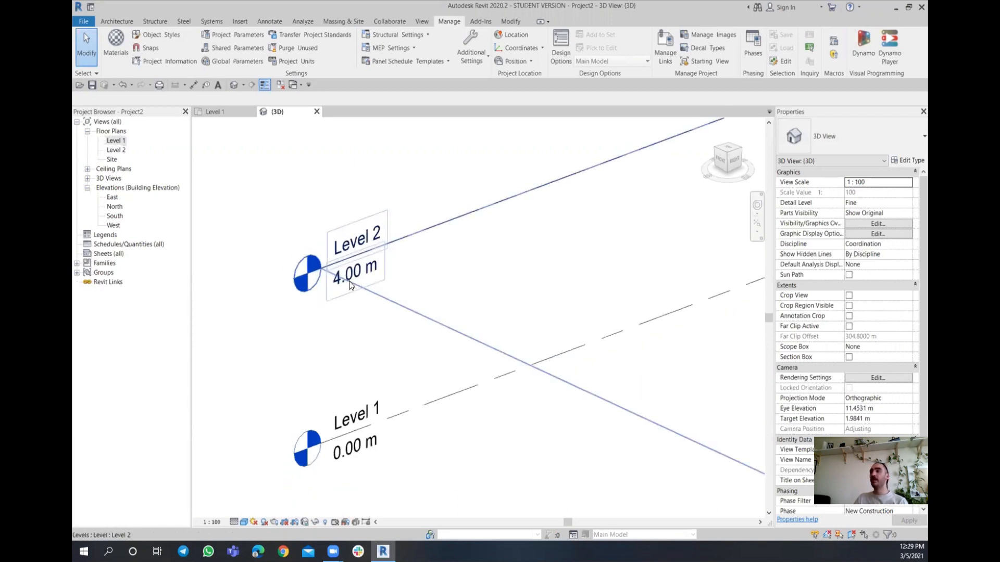
{"action": "middle_click_drag", "start_coordinate": [468, 279], "coordinate": [401, 306], "text": "shift"}
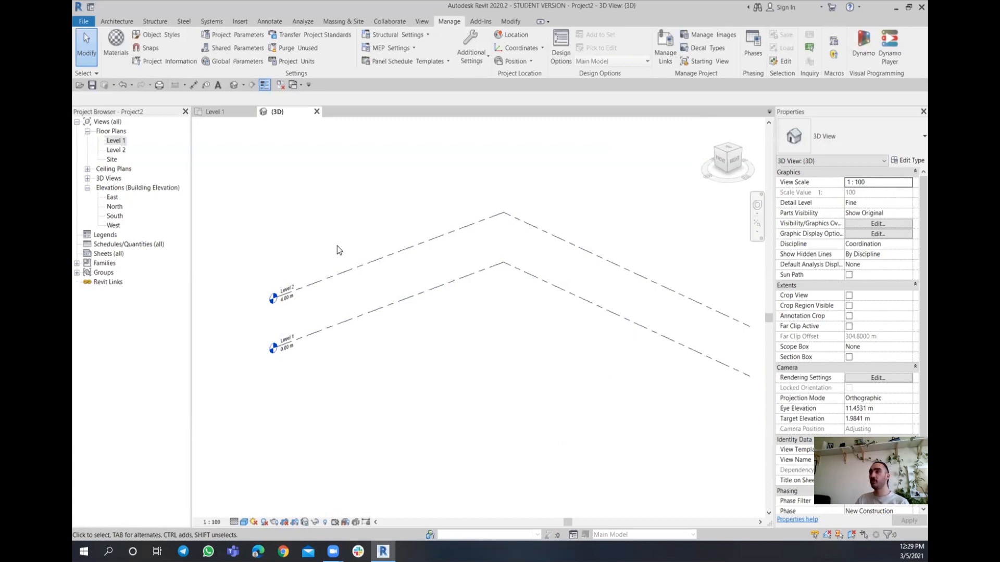
{"action": "left_click", "coordinate": [115, 207]}
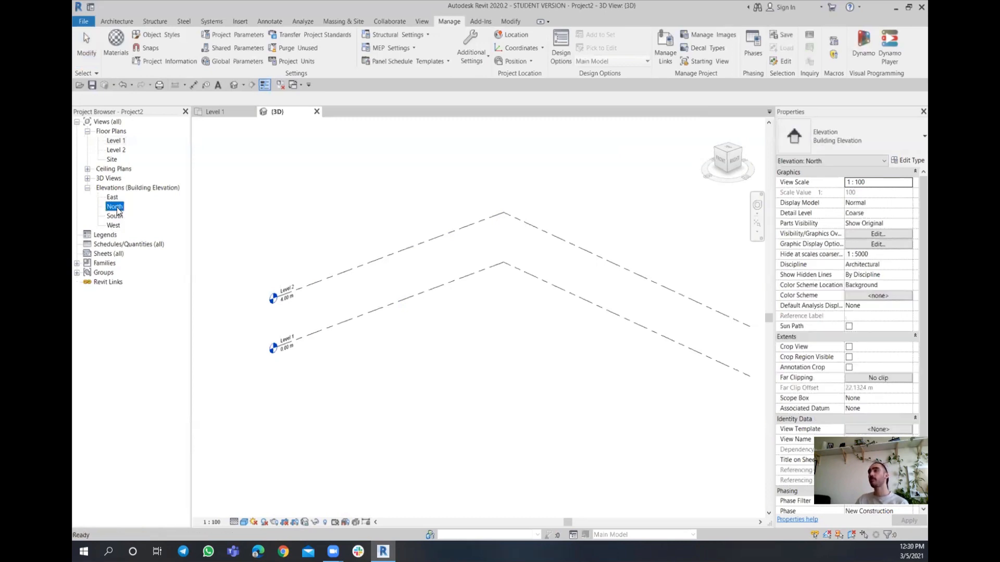
{"action": "double_click", "coordinate": [115, 207]}
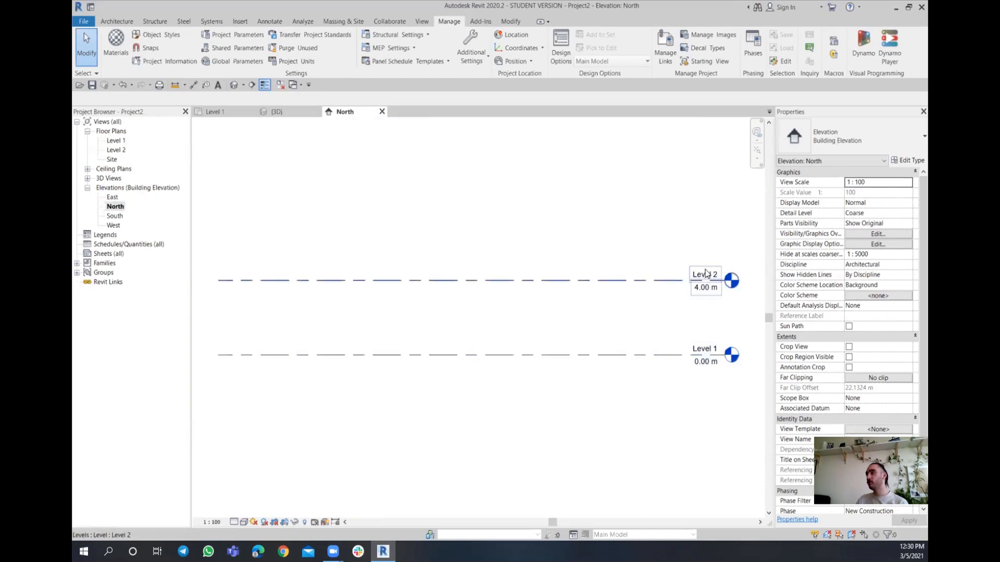
- Set the elevation of Level 2 to 3.20 m in the North elevation
{"action": "mouse_move", "coordinate": [660, 326]}
{"action": "middle_mouse_down"}
{"action": "mouse_move", "coordinate": [636, 326]}
{"action": "mouse_move", "coordinate": [671, 321]}
{"action": "middle_mouse_up"}
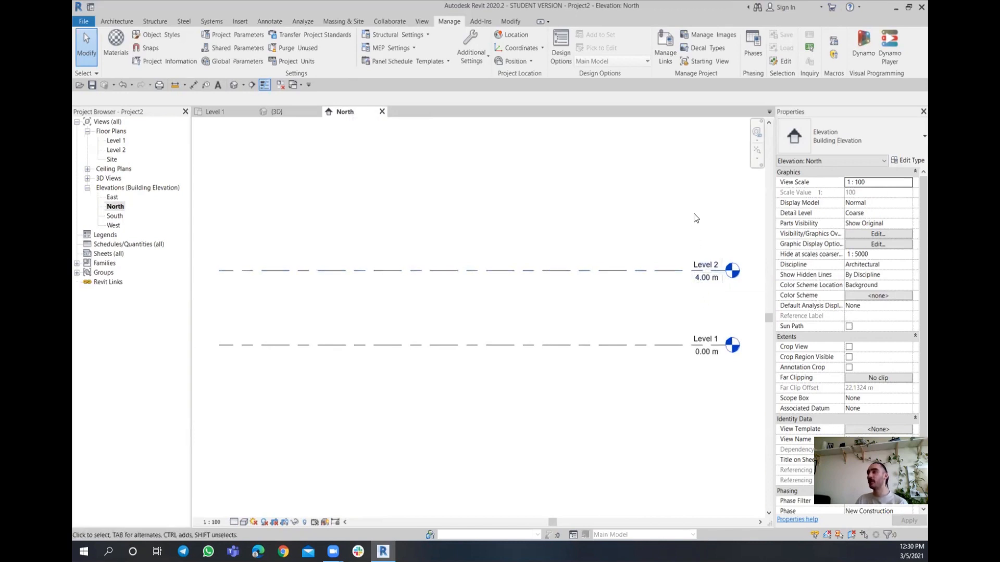
{"action": "left_click", "coordinate": [703, 282]}
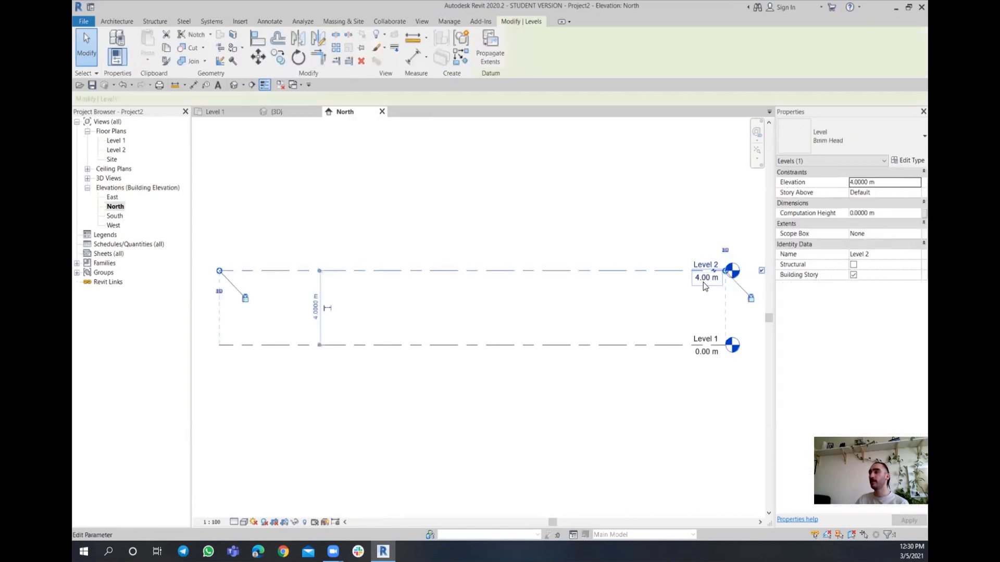
{"action": "left_click", "coordinate": [693, 281]}
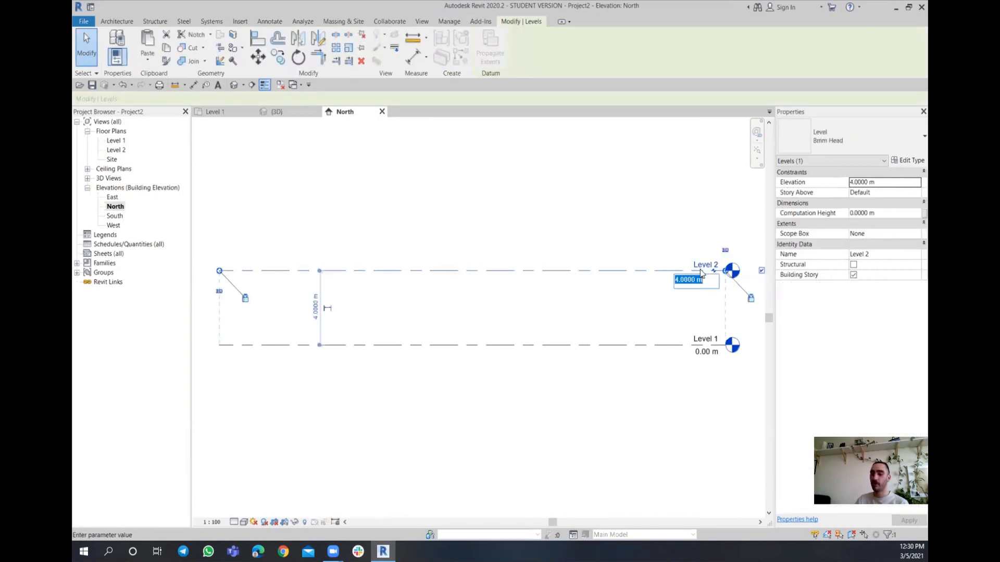
{"action": "type", "text": "3.20"}
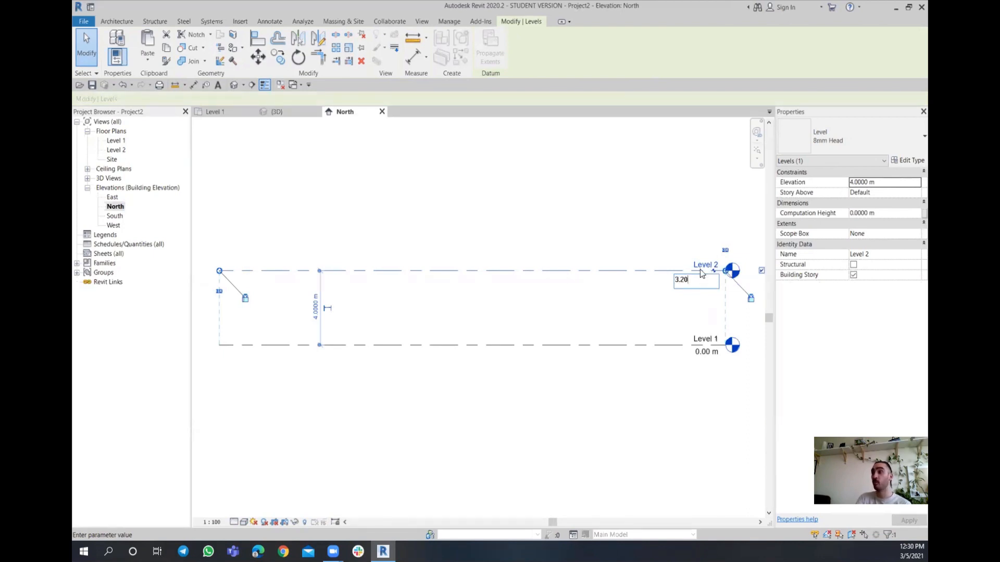
{"action": "key", "text": "Return"}
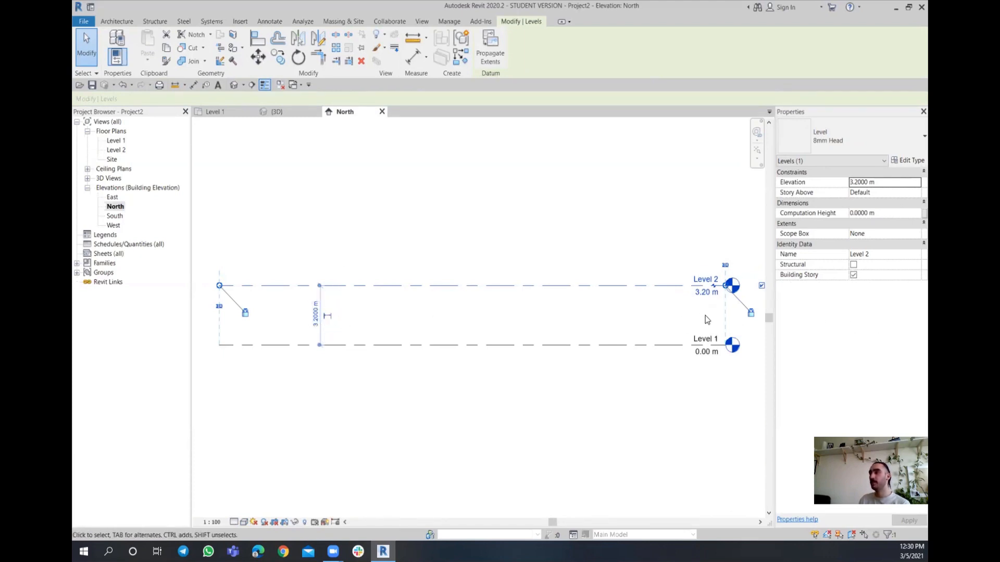
{"action": "left_click", "coordinate": [654, 316]}
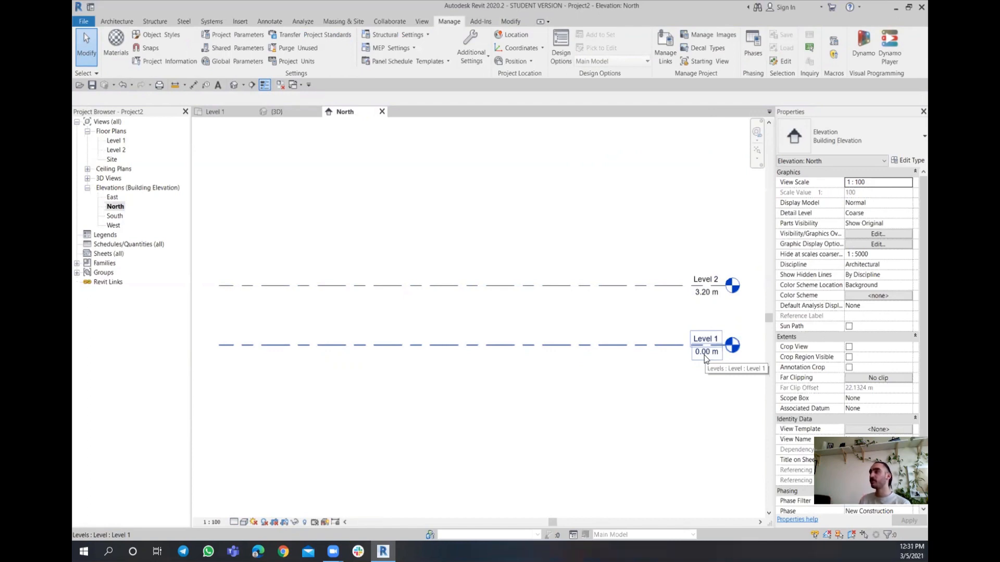
- Try an elevation of -1 m for Level 1
{"action": "left_click", "coordinate": [704, 355]}
{"action": "left_click", "coordinate": [704, 354]}
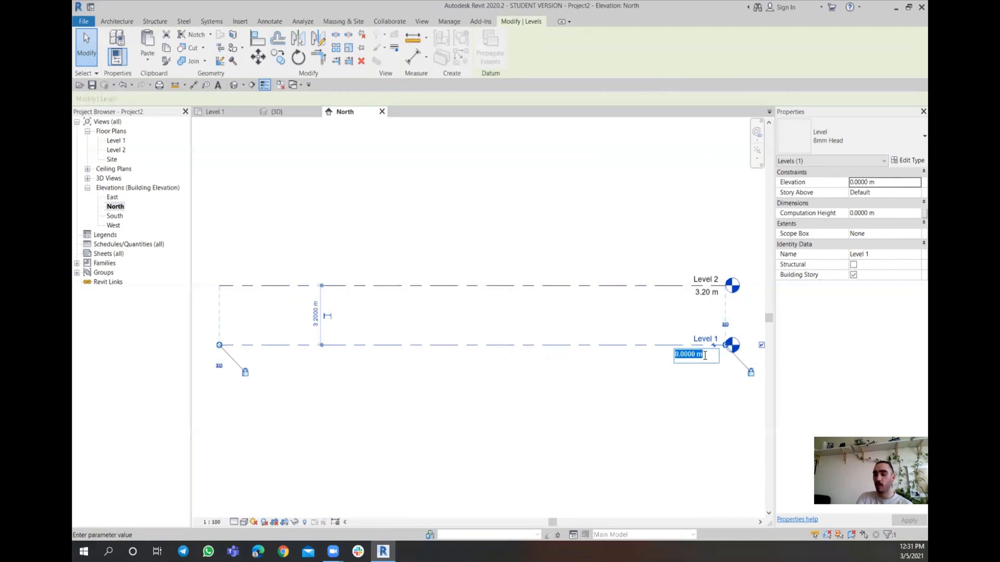
{"action": "type", "text": "-1"}
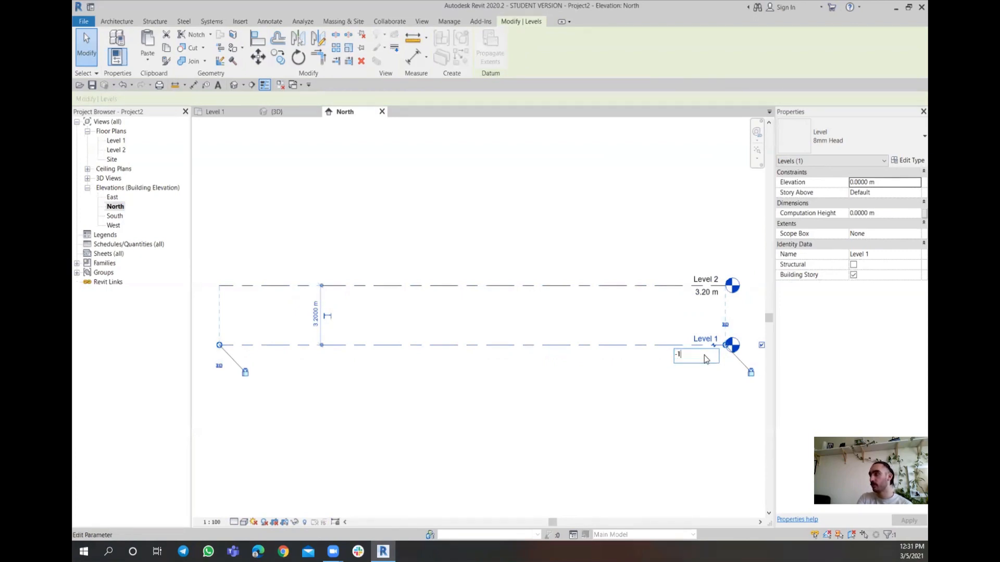
{"action": "key", "text": "Return"}
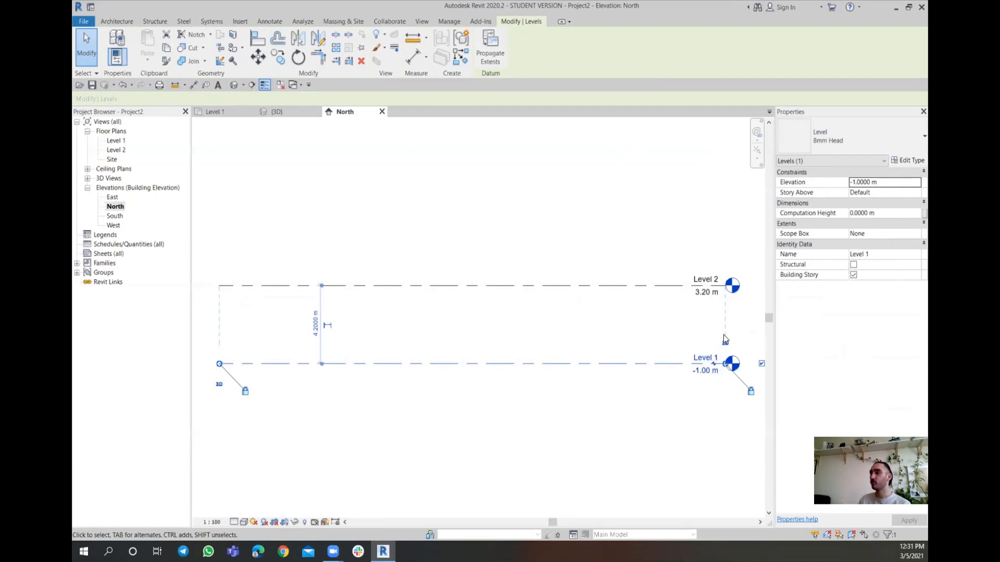
- Return Level 1 to an elevation of 0 m and deselect it
{"action": "left_click", "coordinate": [706, 370]}
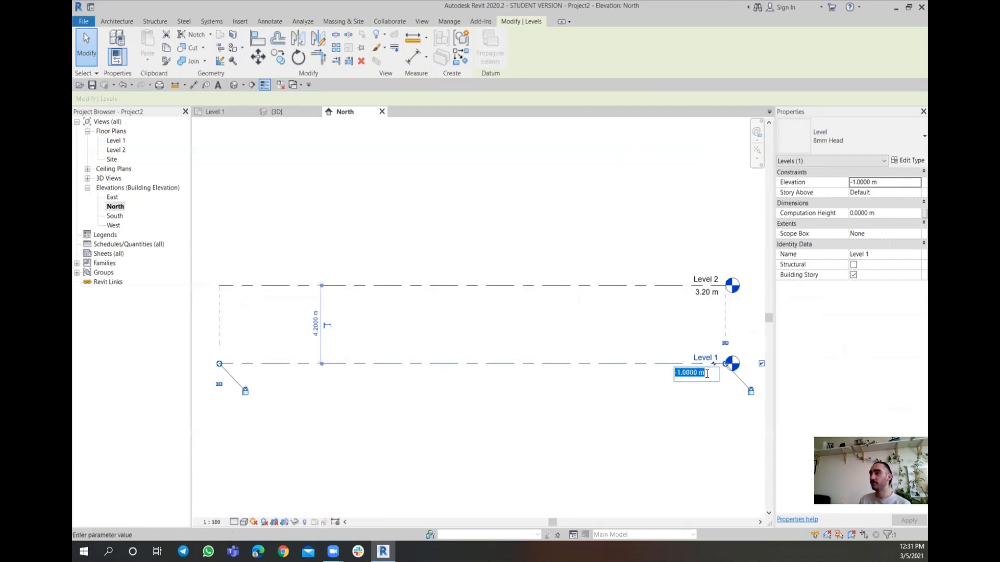
{"action": "type", "text": "0"}
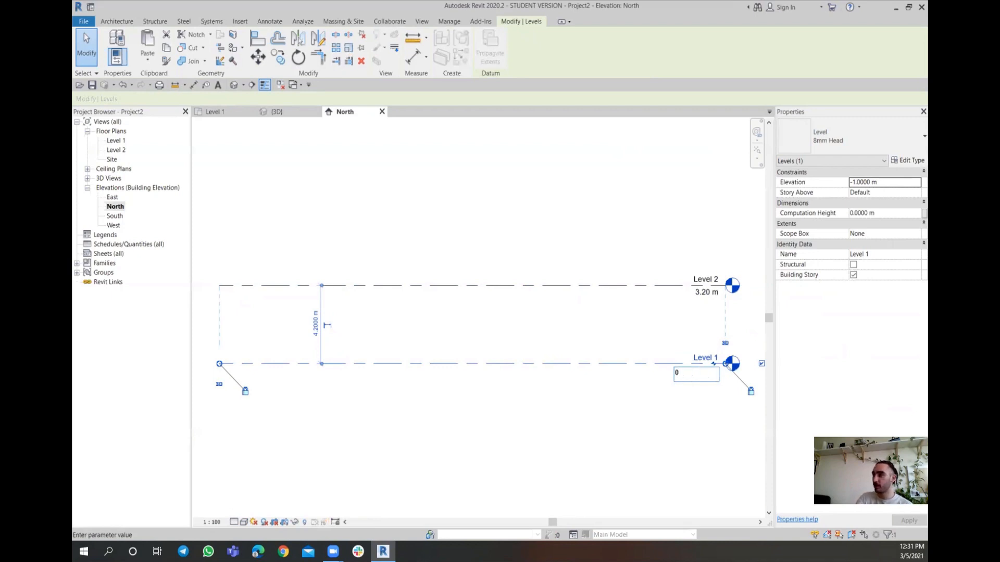
{"action": "key", "text": "Return"}
{"action": "left_click", "coordinate": [602, 382]}
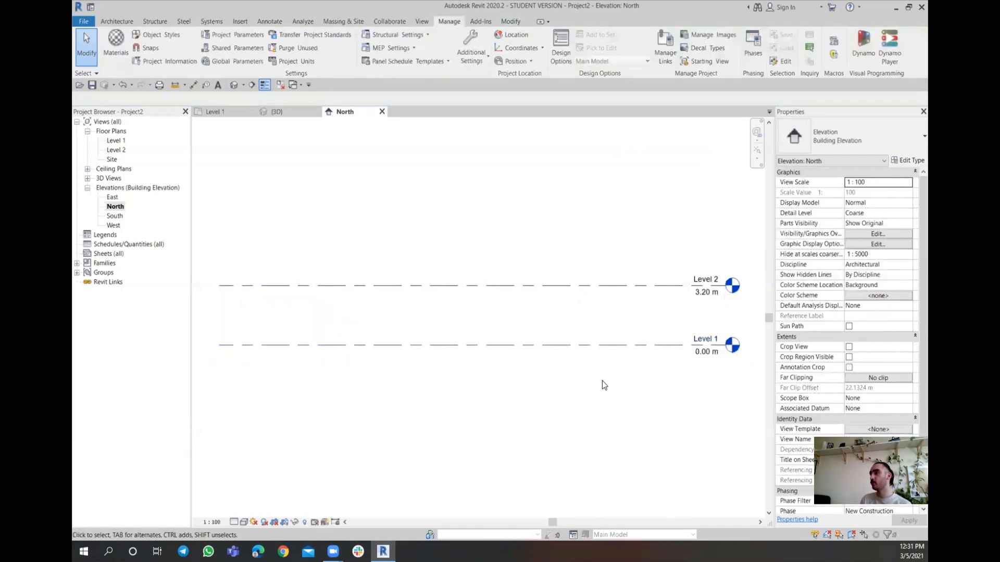
- Rename the level at 0.00 m as R.C and rename its corresponding views too
{"action": "double_click", "coordinate": [706, 338]}
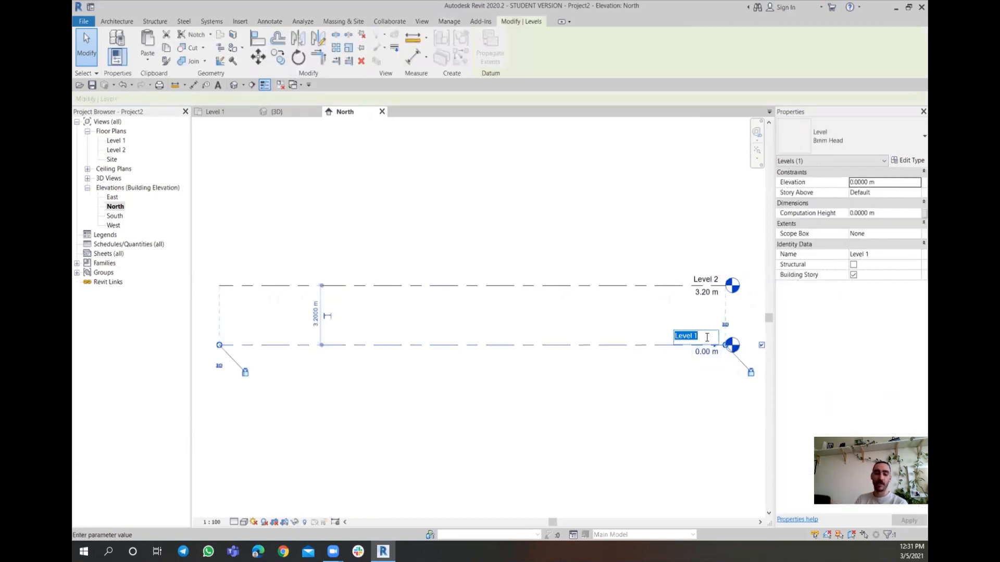
{"action": "type", "text": "R"}
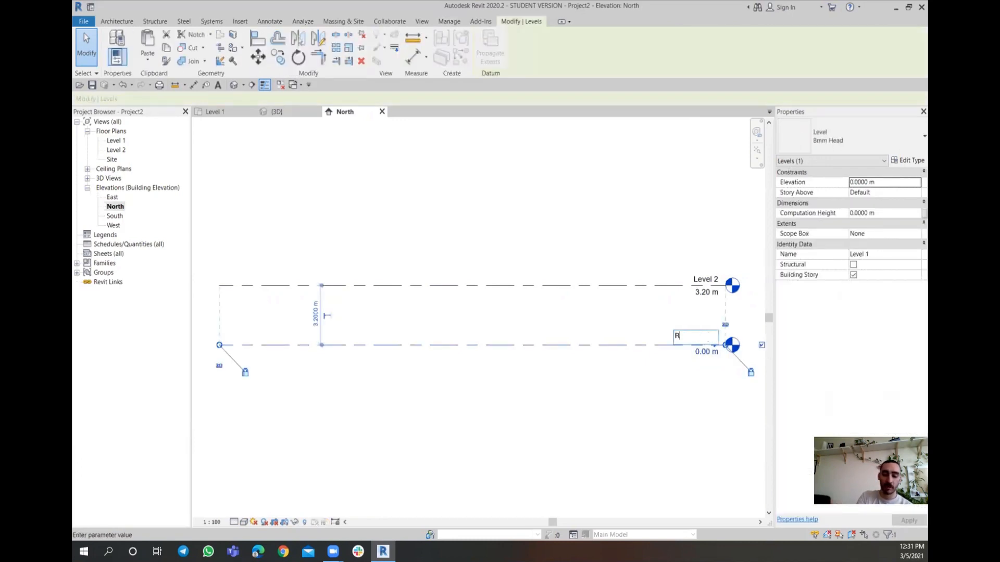
{"action": "type", "text": ".C"}
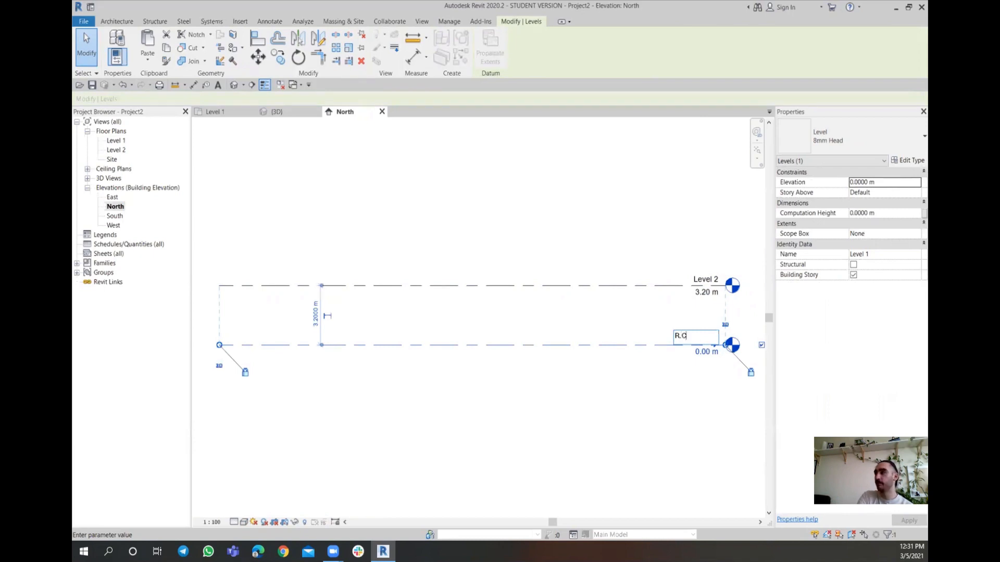
{"action": "key", "text": "Return"}
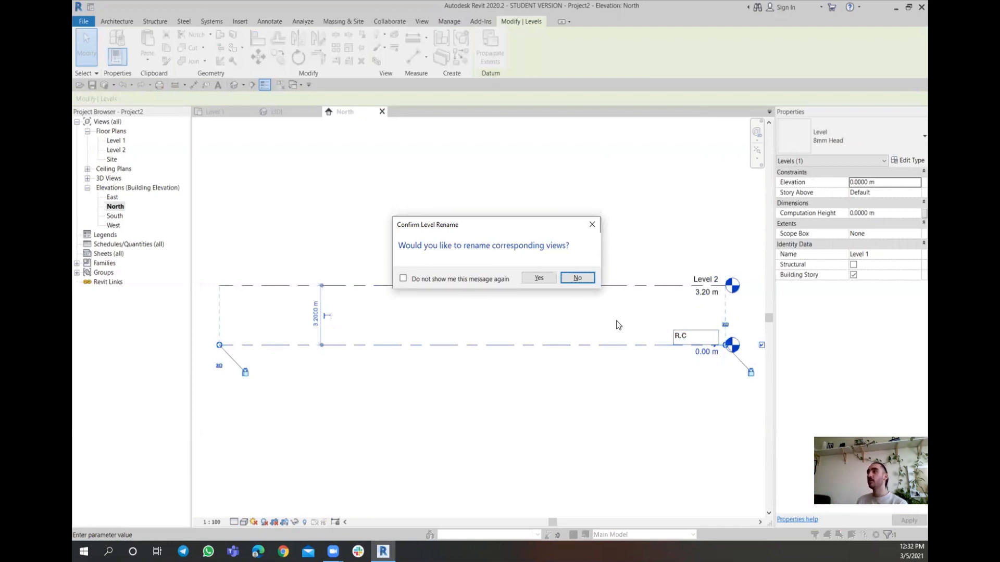
{"action": "left_click", "coordinate": [539, 279]}
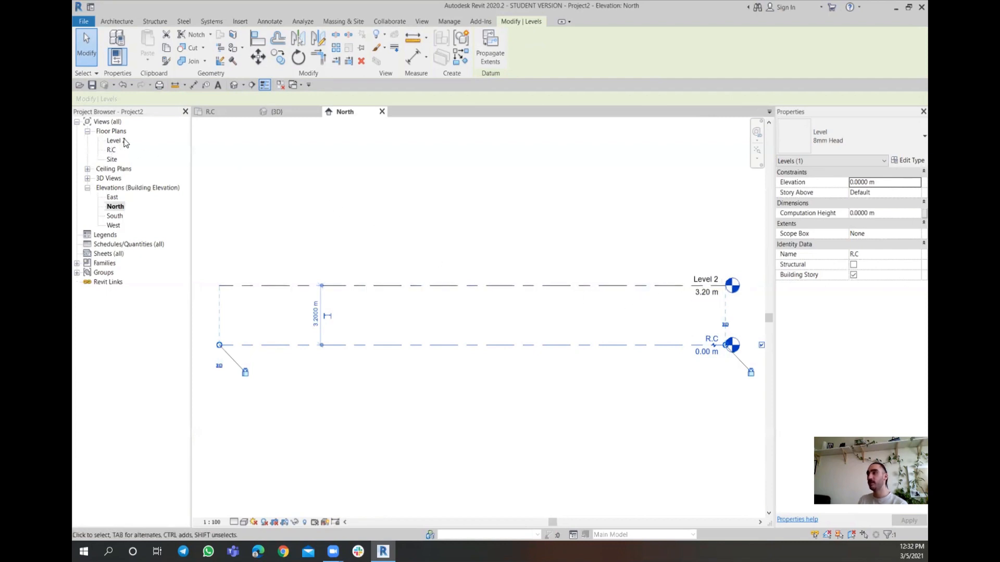
- Rename the level at 3.20 m as Level 1, including its corresponding views, and deselect it
{"action": "left_click", "coordinate": [707, 282]}
{"action": "left_click", "coordinate": [708, 279]}
{"action": "left_click", "coordinate": [711, 276]}
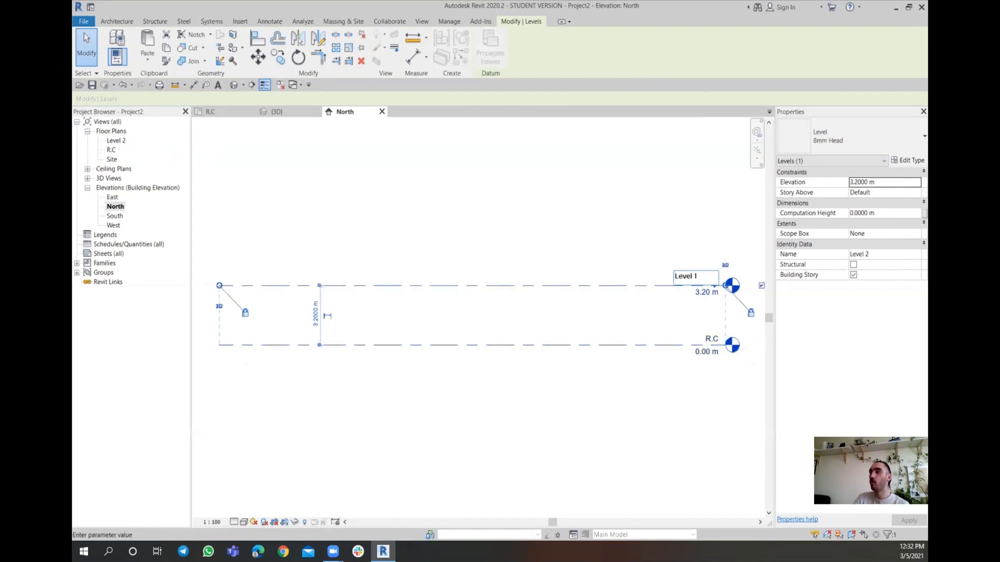
{"action": "key", "text": "Return"}
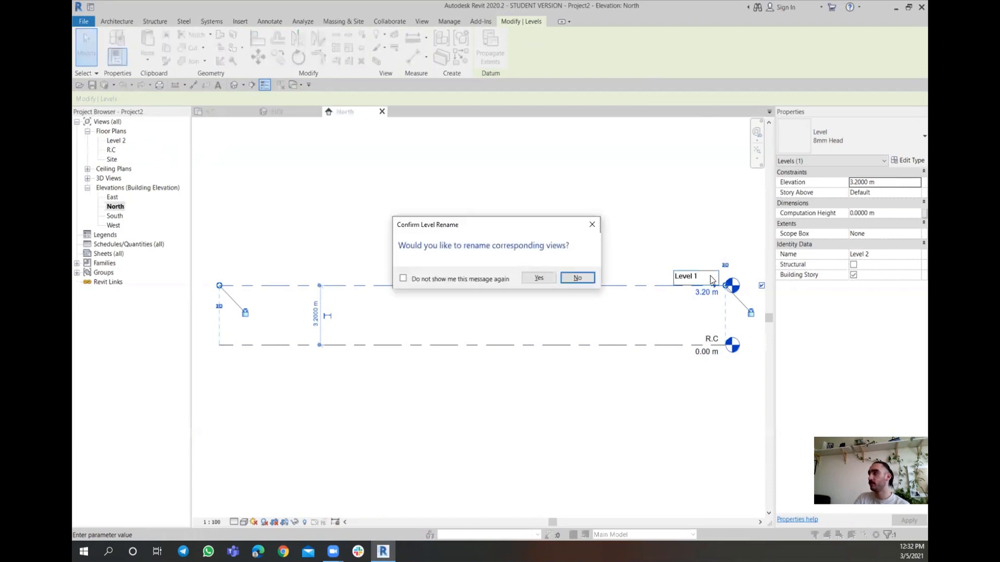
{"action": "key", "text": "Left"}
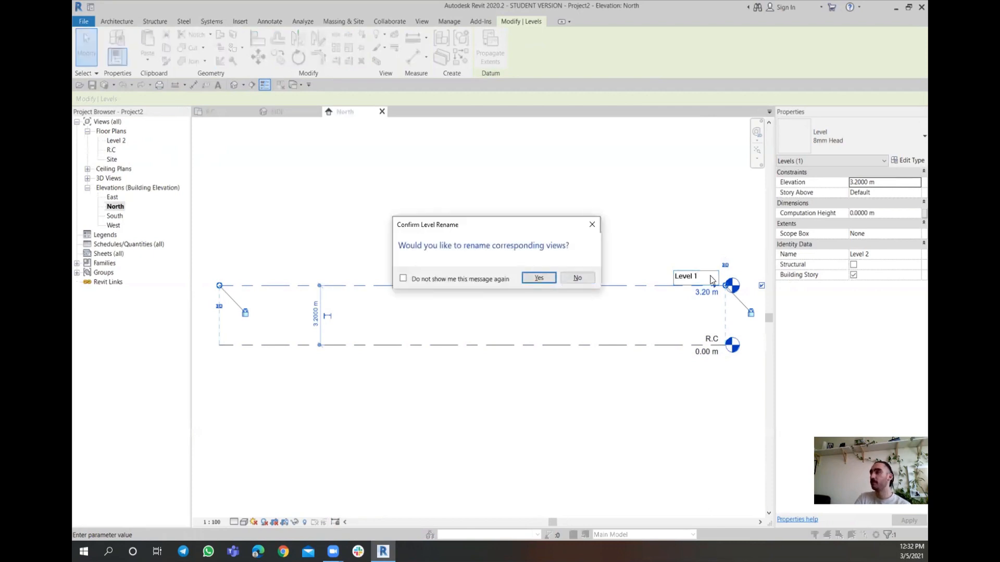
{"action": "key", "text": "Return"}
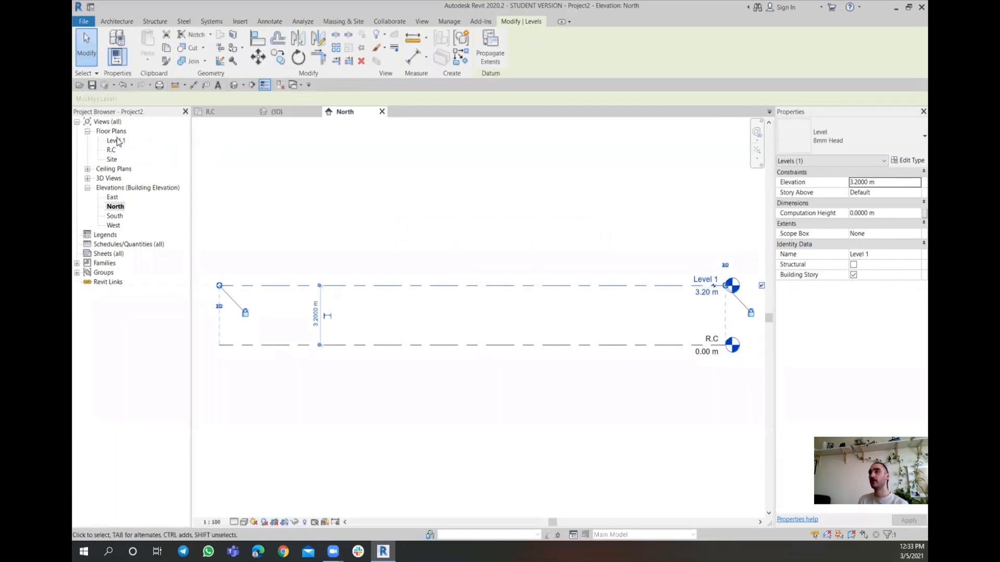
{"action": "left_click", "coordinate": [486, 244]}
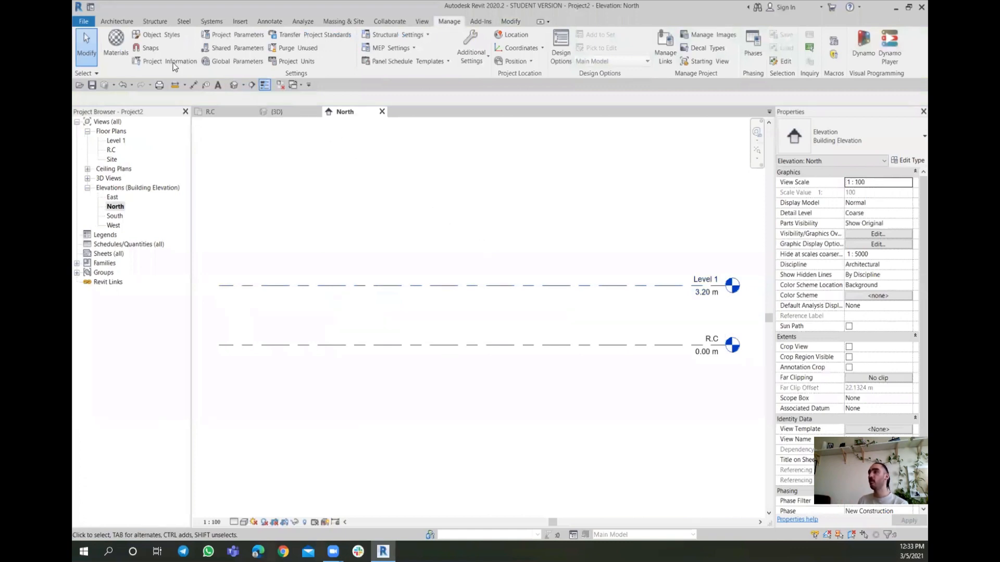
- Add a new level above Level 1 by picking its line with an offset of 3.20 m
{"action": "left_click", "coordinate": [118, 21]}
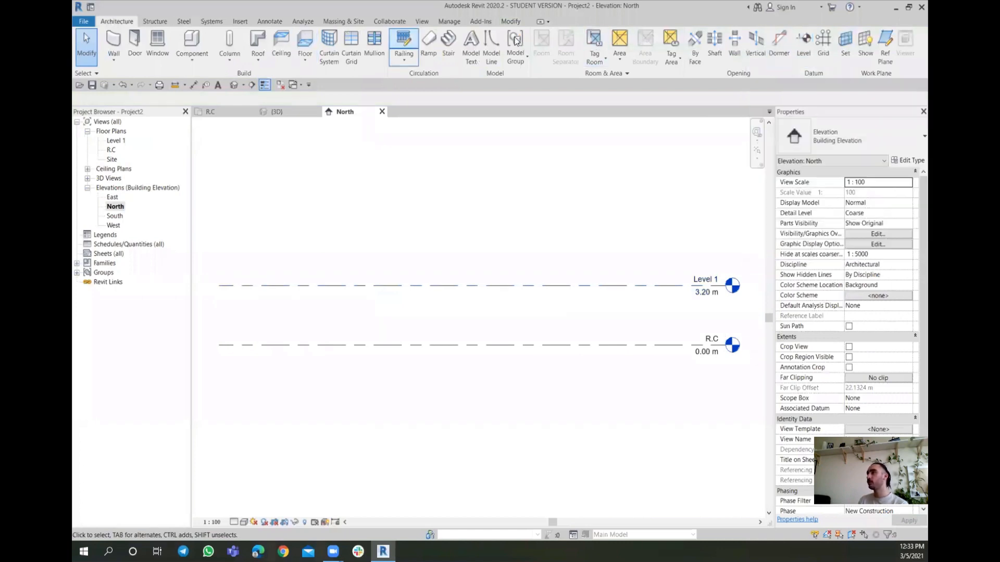
{"action": "left_click", "coordinate": [805, 45]}
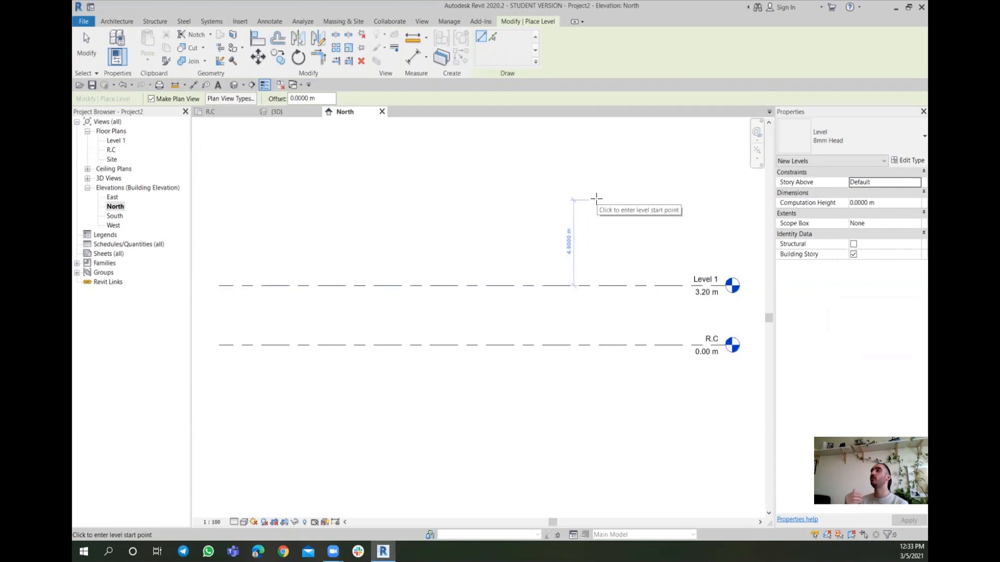
{"action": "left_click", "coordinate": [492, 38]}
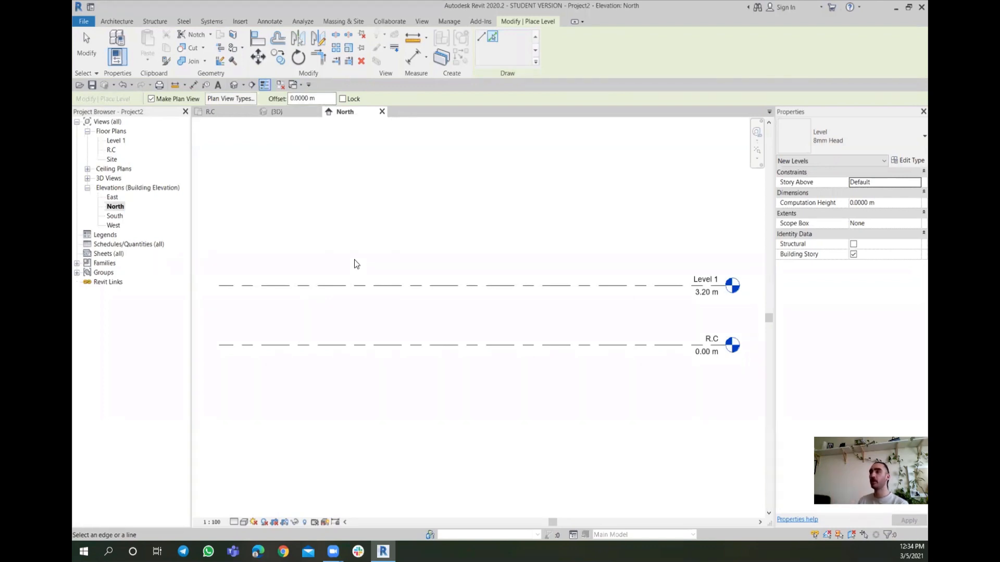
{"action": "left_click_drag", "start_coordinate": [321, 98], "coordinate": [266, 99]}
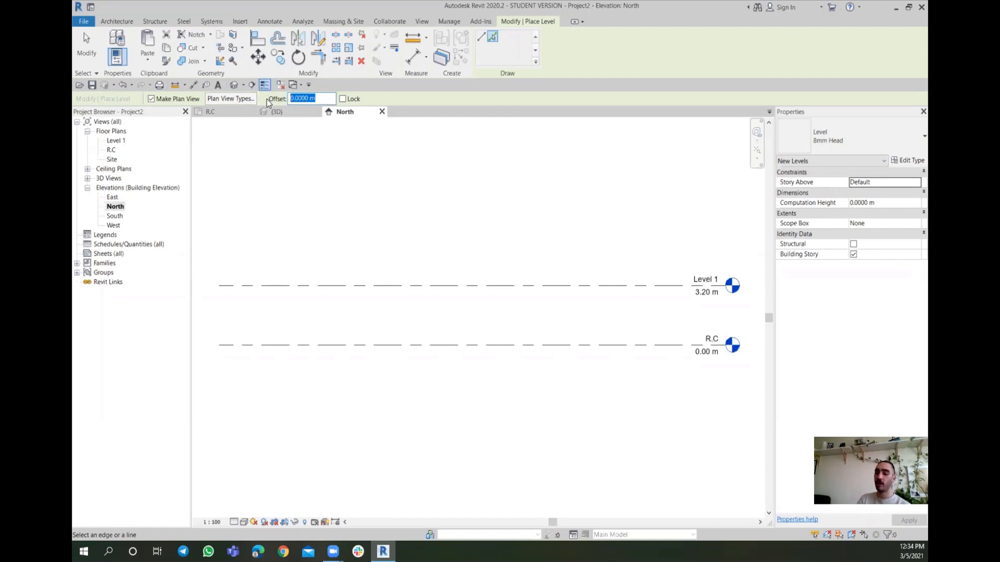
{"action": "type", "text": "3.20"}
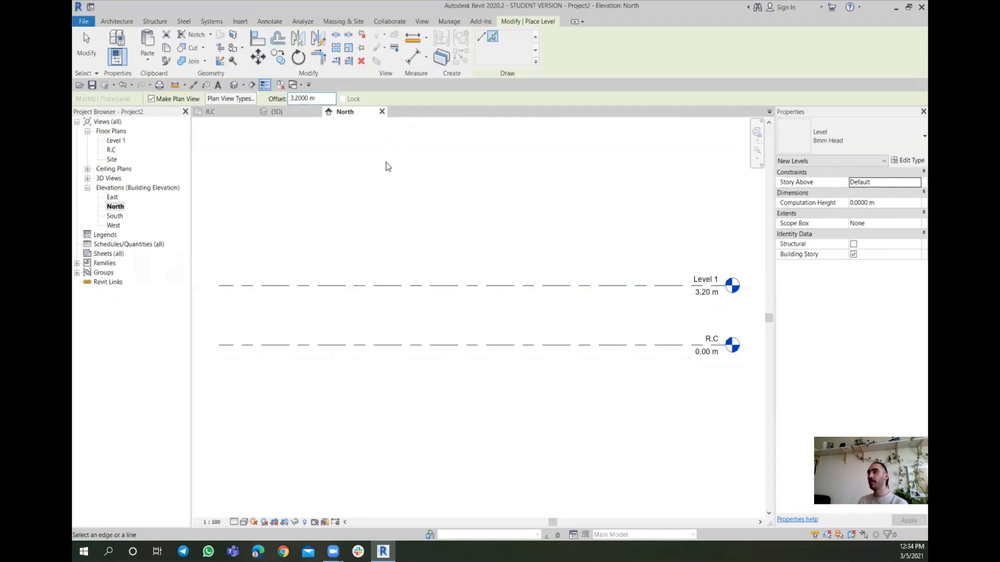
{"action": "left_click", "coordinate": [494, 286]}
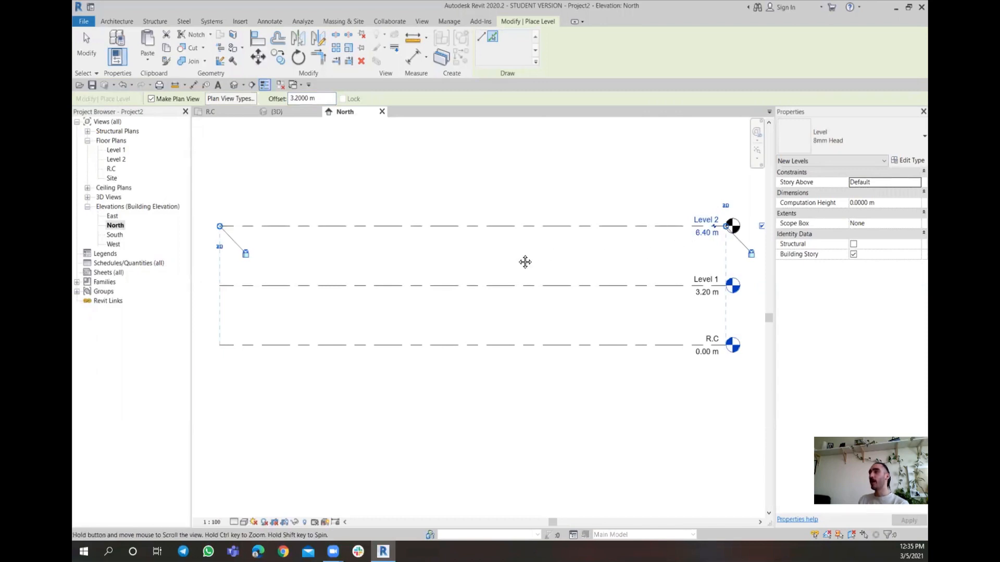
{"action": "middle_click_drag", "start_coordinate": [525, 261], "coordinate": [520, 310]}
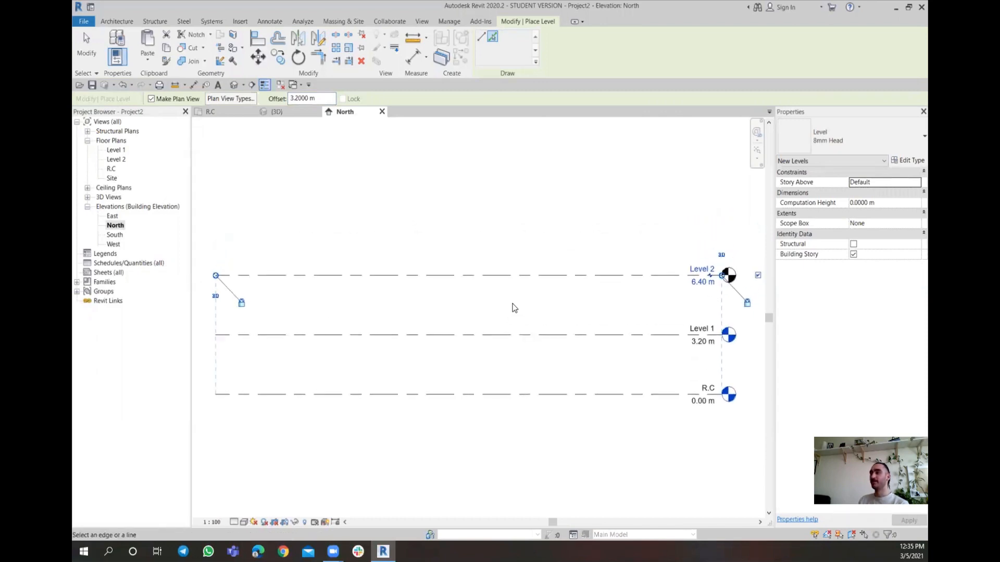
- Add one level 3.20 m above Level 2 and another 3.20 m below R.C, and end level placement
{"action": "left_click", "coordinate": [514, 275]}
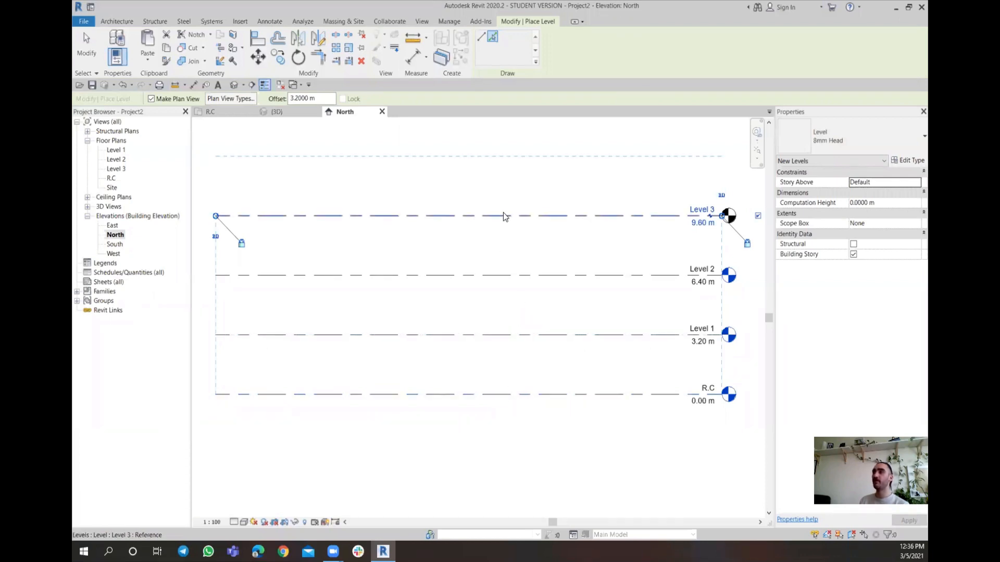
{"action": "left_click", "coordinate": [482, 398]}
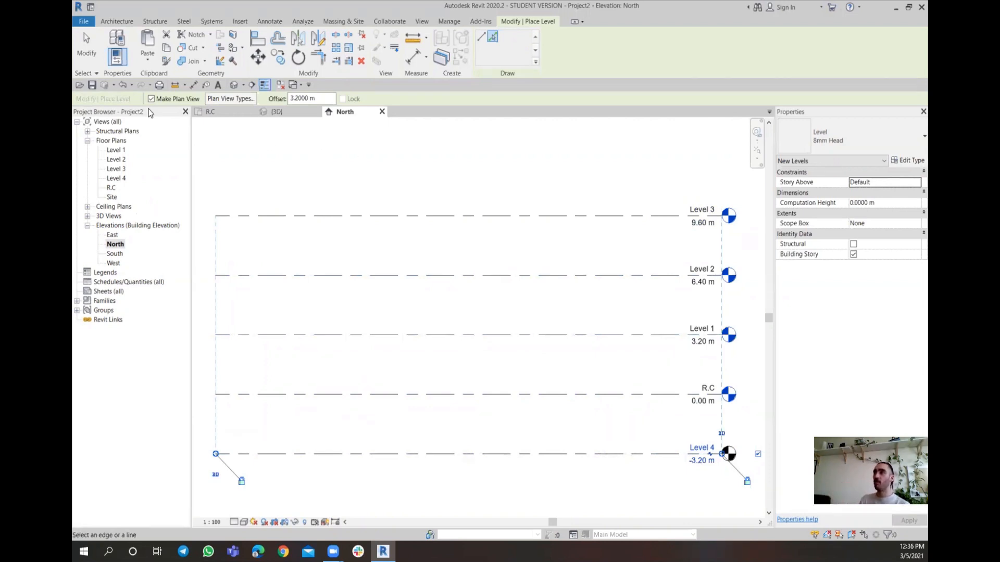
{"action": "left_click", "coordinate": [86, 47]}
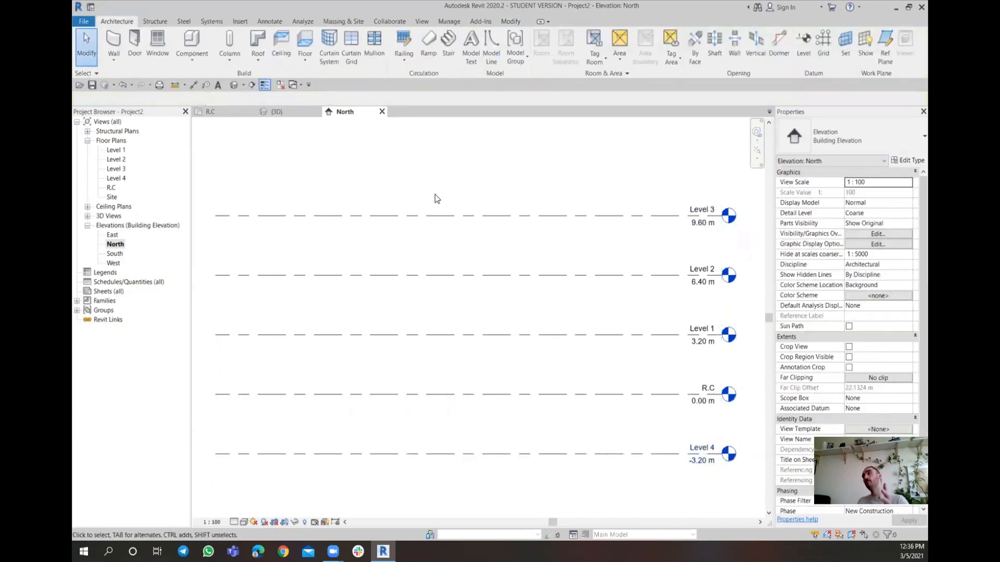
- Rename the lowest level, below R.C, as Level -1 and rename its corresponding views too
{"action": "left_click", "coordinate": [708, 449]}
{"action": "left_click", "coordinate": [703, 446]}
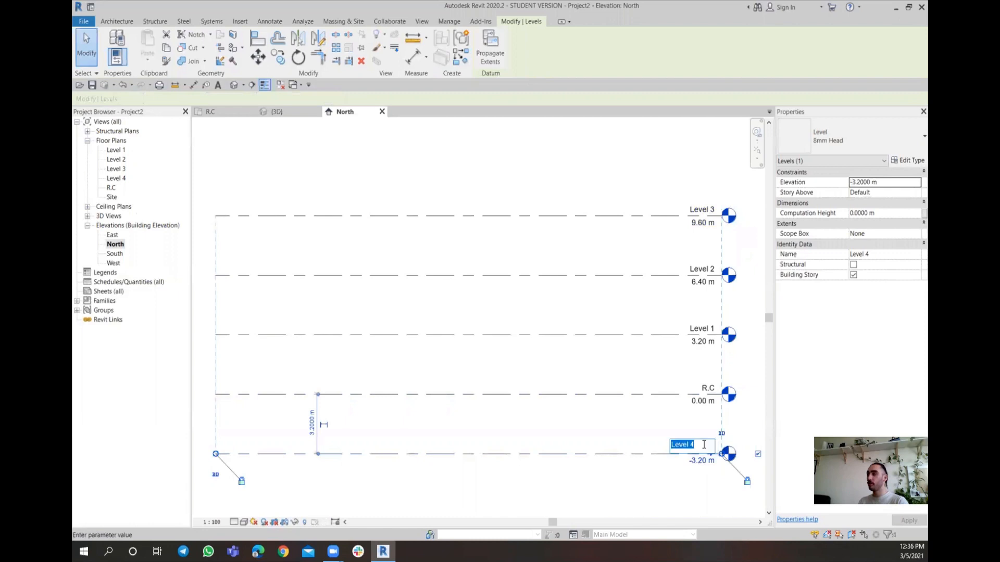
{"action": "key", "text": "End"}
{"action": "key", "text": "BackSpace"}
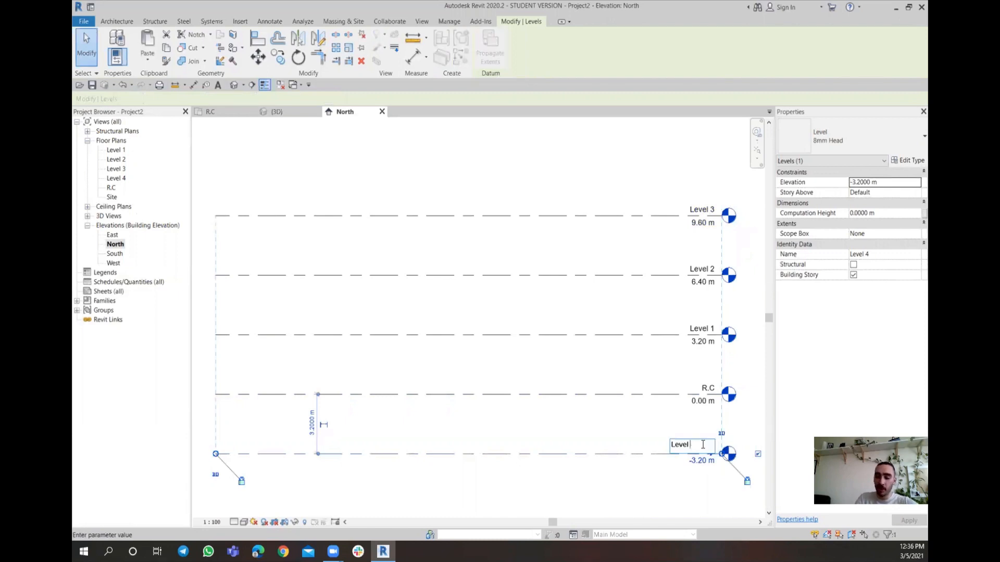
{"action": "type", "text": "-"}
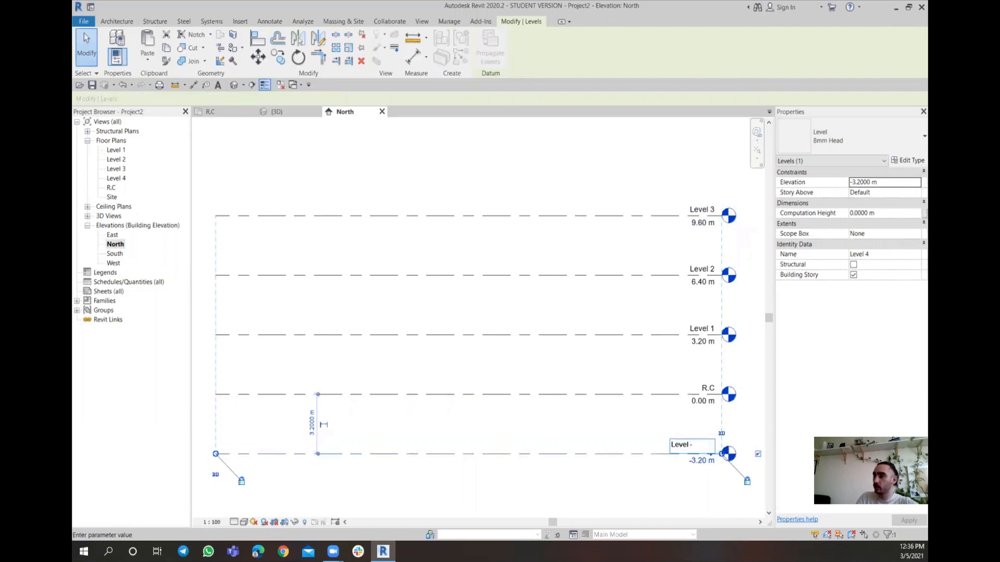
{"action": "type", "text": "1"}
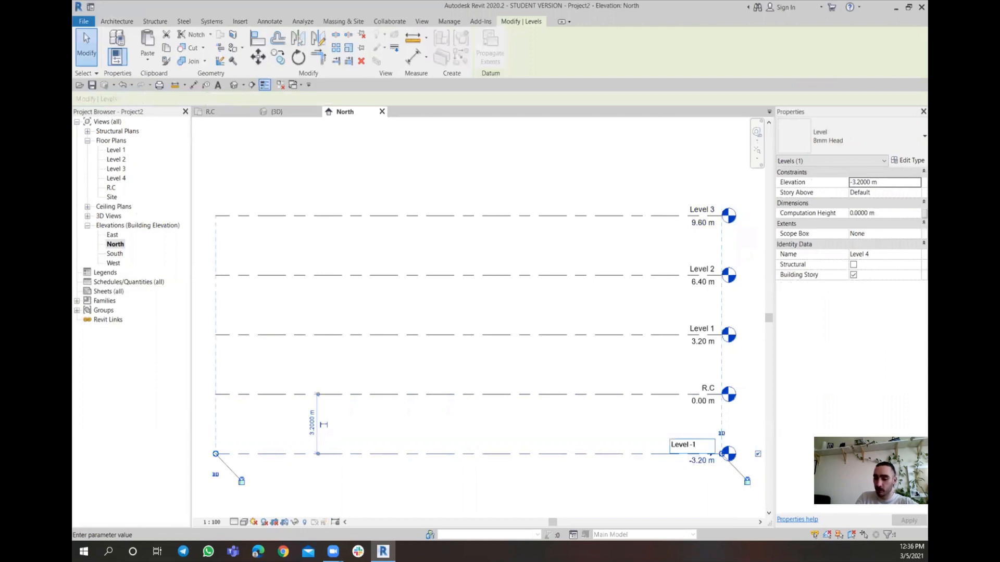
{"action": "key", "text": "Return"}
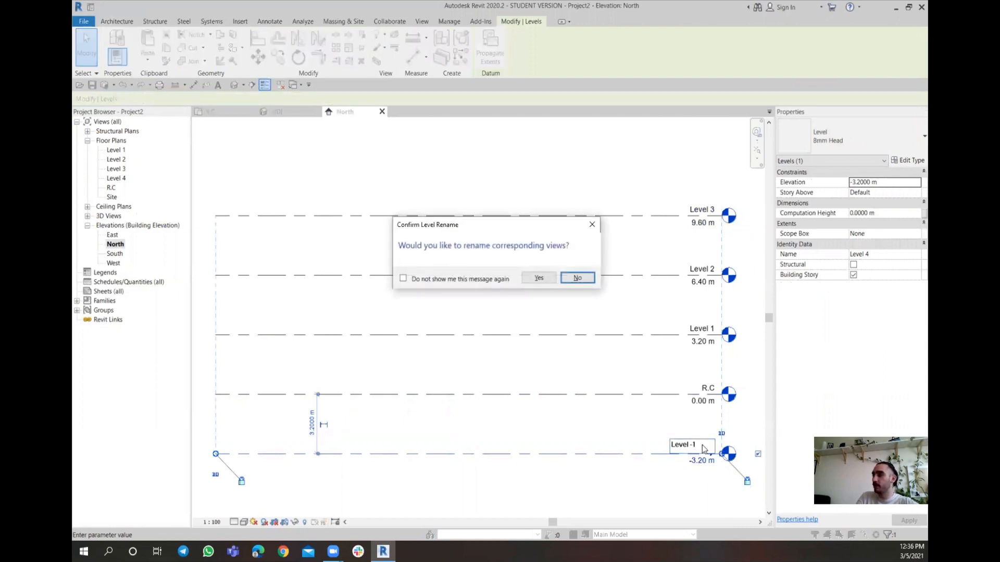
{"action": "key", "text": "y"}
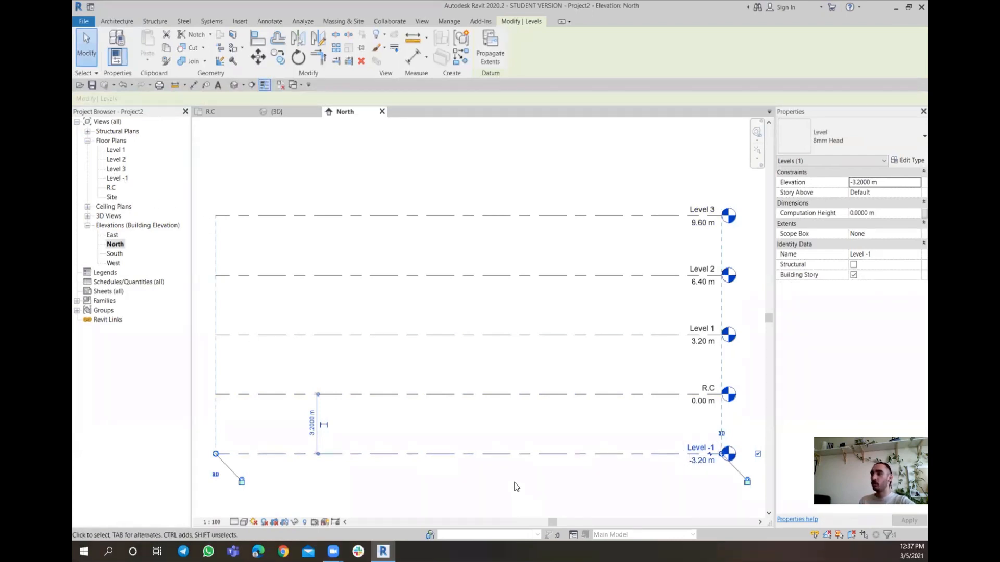
- Restart level placement, dismiss the save reminder without saving, and use line picking with an offset of 3.20 m
{"action": "scroll", "coordinate": [520, 415], "scroll_direction": "down", "scroll_amount": 2}
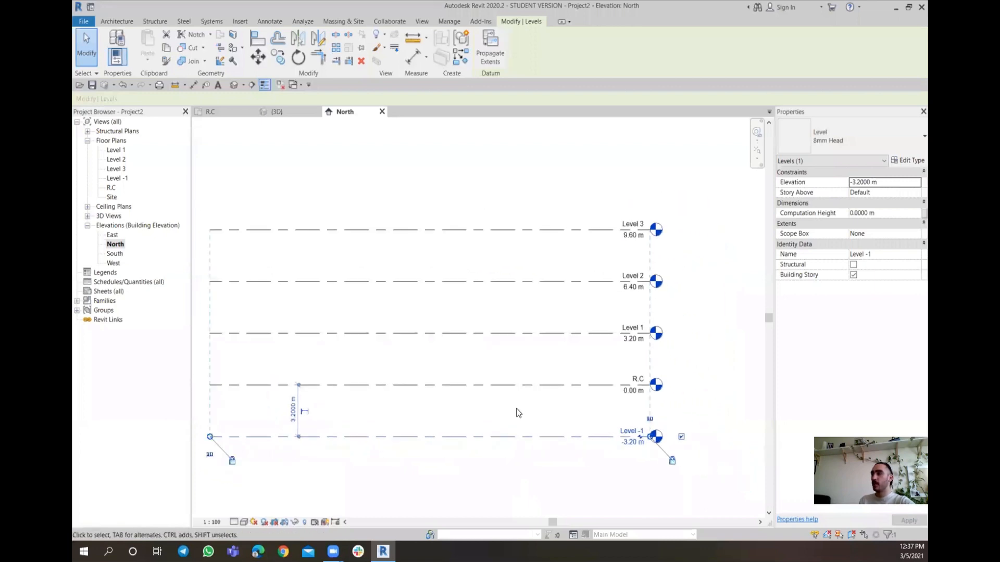
{"action": "scroll", "coordinate": [518, 411], "scroll_direction": "down", "scroll_amount": 1}
{"action": "middle_click_drag", "start_coordinate": [521, 413], "coordinate": [564, 415]}
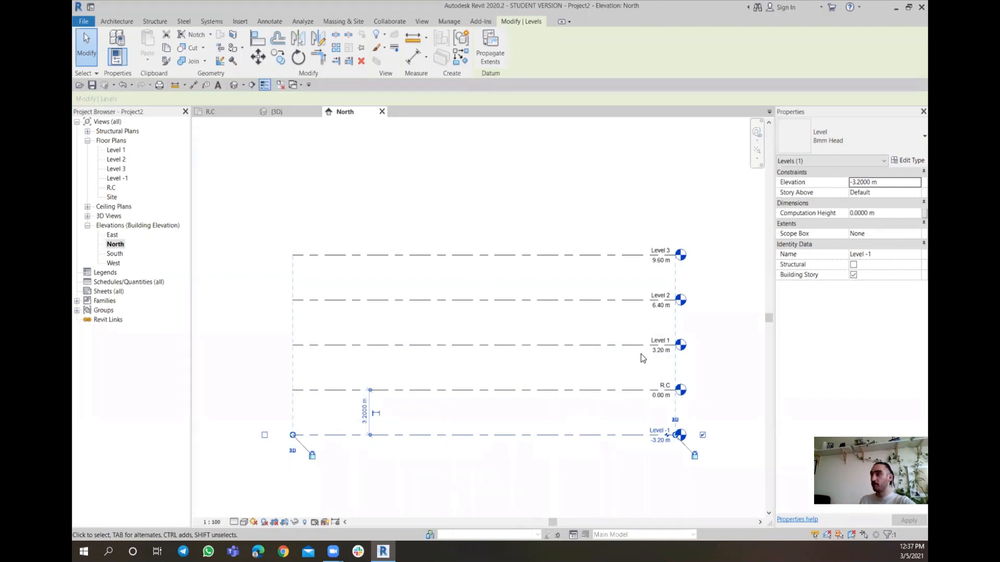
{"action": "left_click", "coordinate": [118, 21]}
{"action": "left_click", "coordinate": [800, 54]}
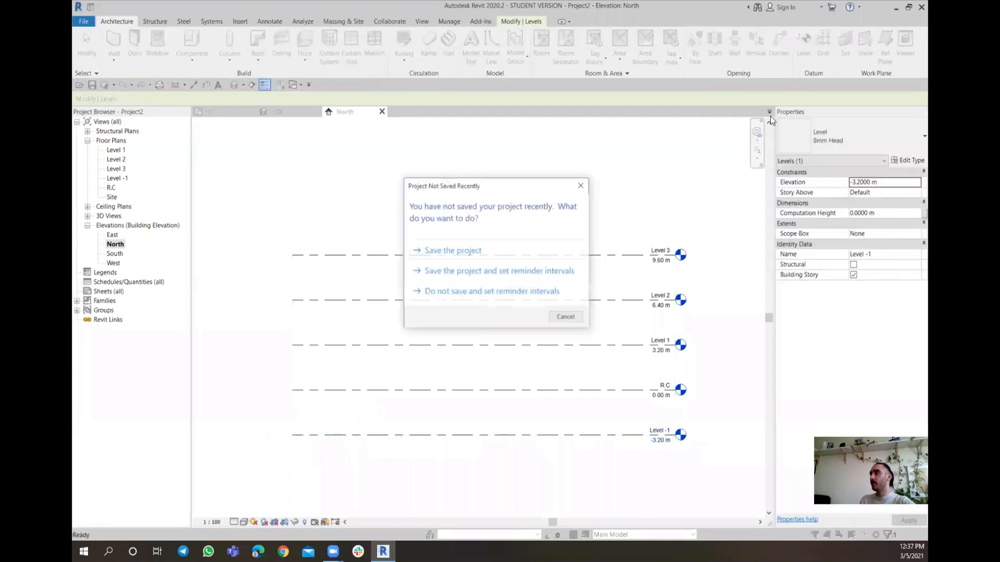
{"action": "left_click", "coordinate": [566, 317]}
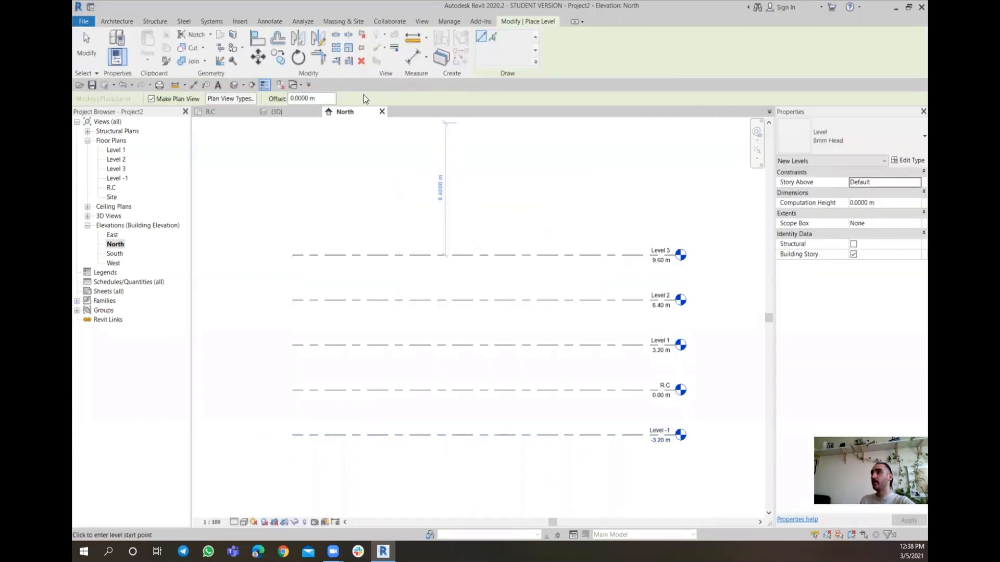
{"action": "left_click", "coordinate": [323, 93]}
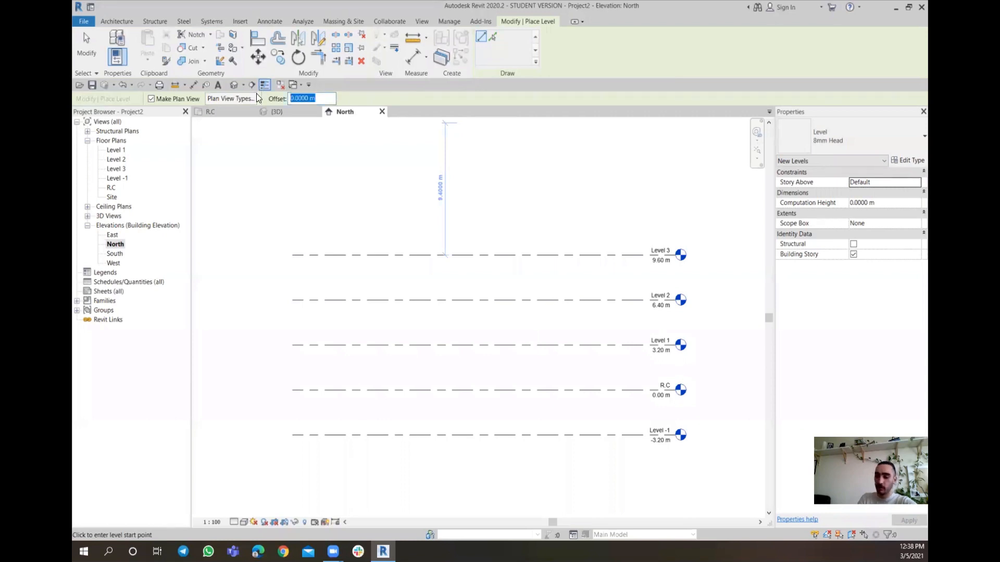
{"action": "type", "text": "6"}
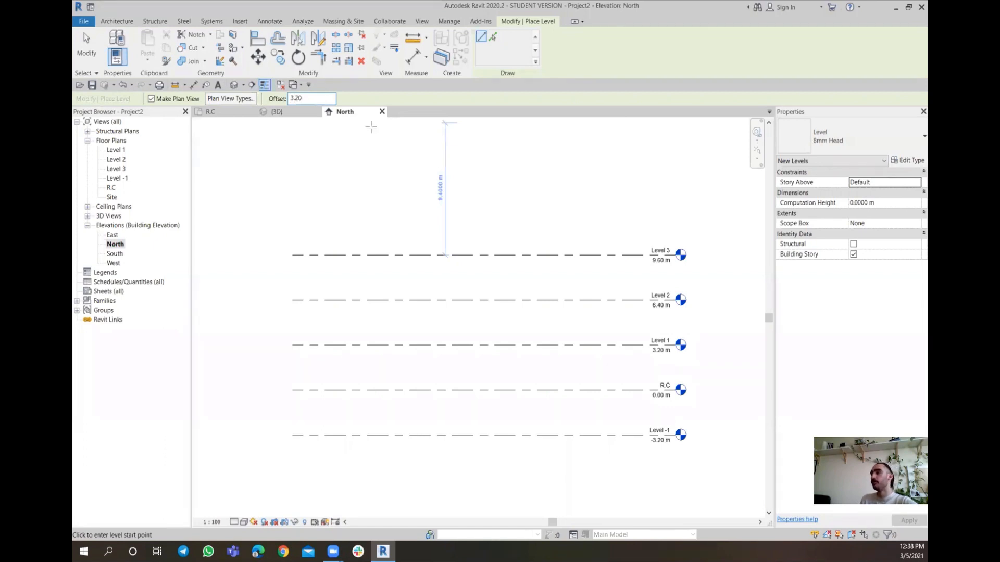
{"action": "left_click", "coordinate": [494, 38]}
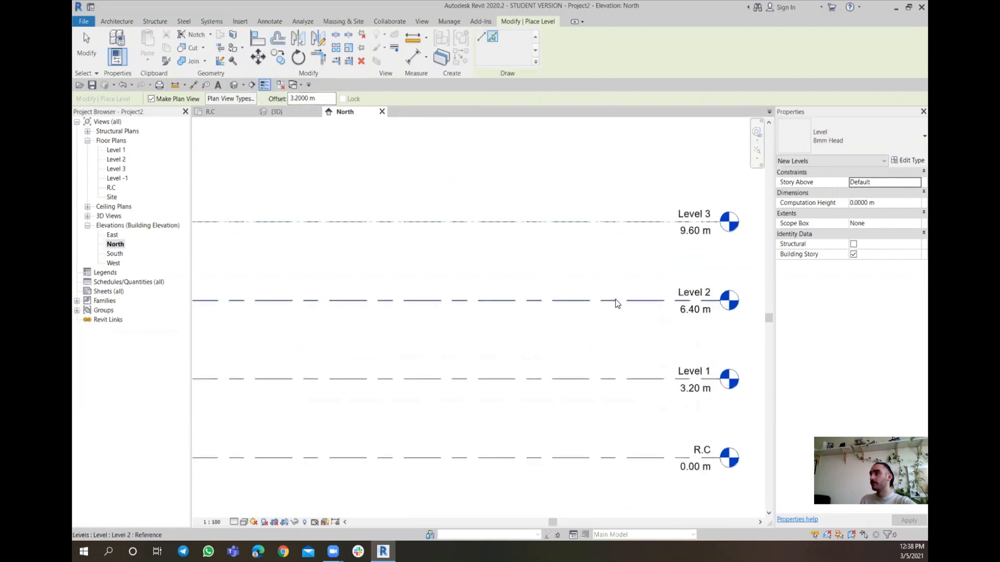
- Change the placement offset to 3 m, add a level above Level 2 by picking its line, and end placement
{"action": "scroll", "coordinate": [560, 342], "scroll_direction": "up", "scroll_amount": 3}
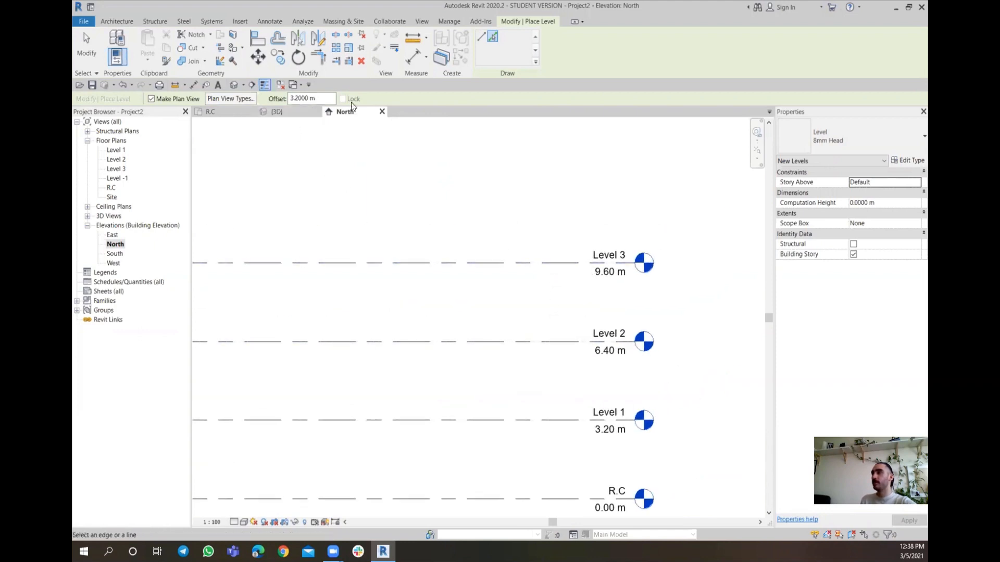
{"action": "left_click_drag", "start_coordinate": [321, 99], "coordinate": [254, 88]}
{"action": "type", "text": "3"}
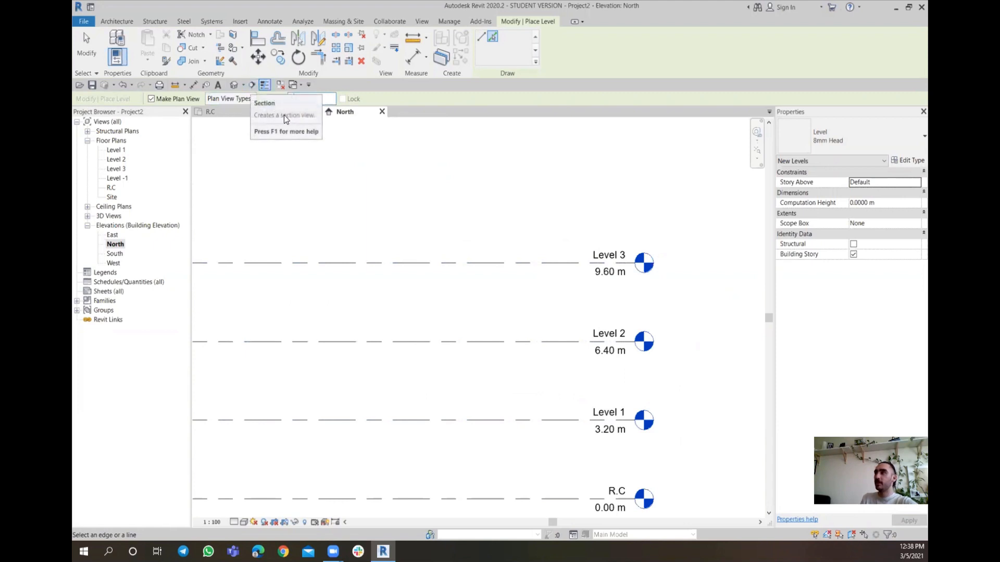
{"action": "key", "text": "Return"}
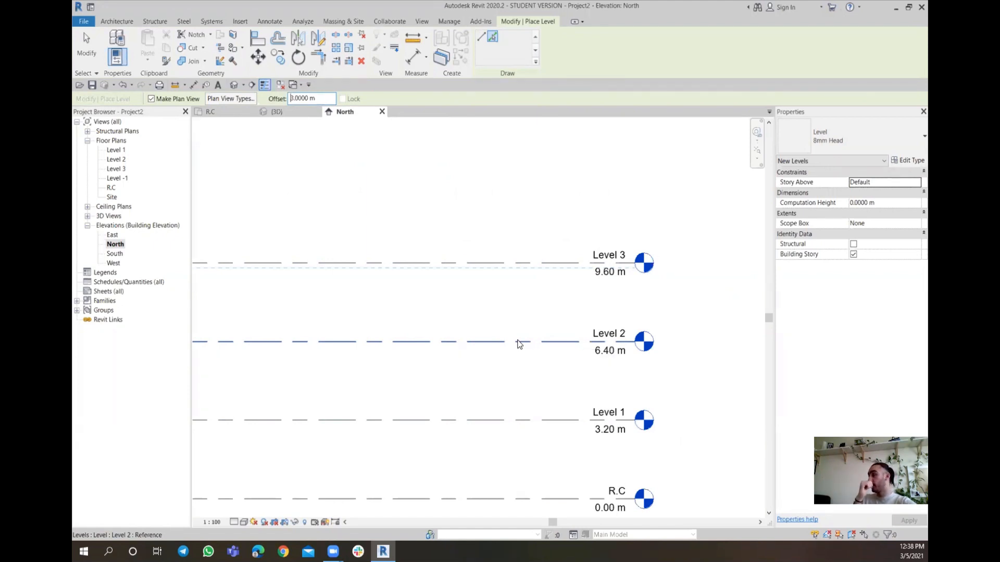
{"action": "left_click", "coordinate": [520, 343]}
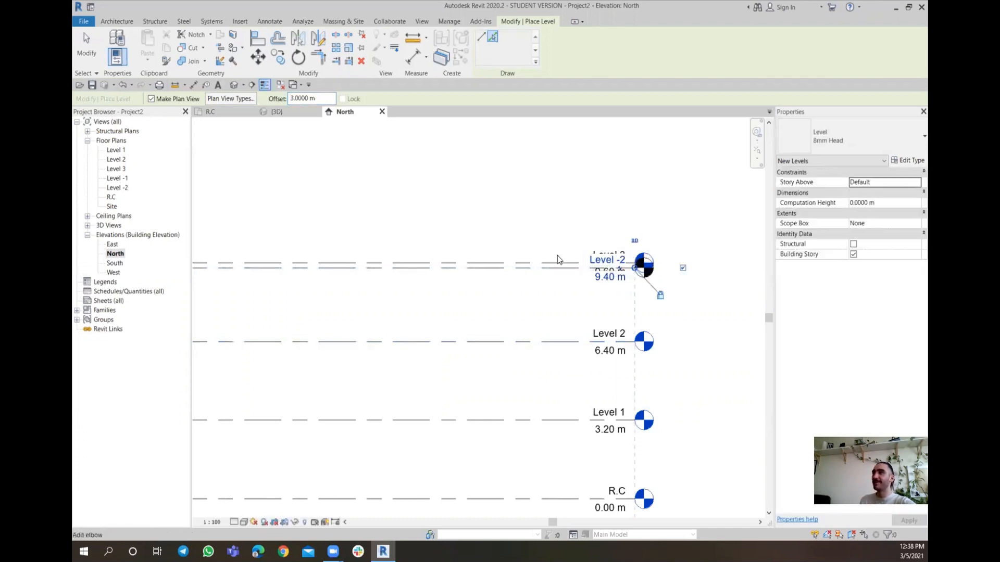
{"action": "key", "text": "Escape"}
{"action": "key", "text": "Escape"}
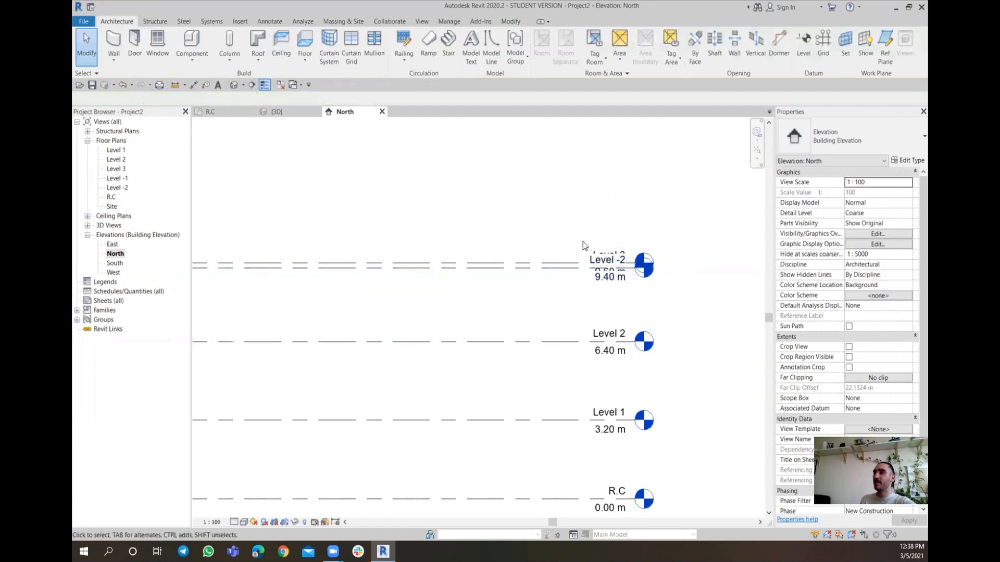
- Add an elbow to the new 9.40 m level's line and shift its head down, clear of Level 3's label
{"action": "left_click", "coordinate": [560, 276]}
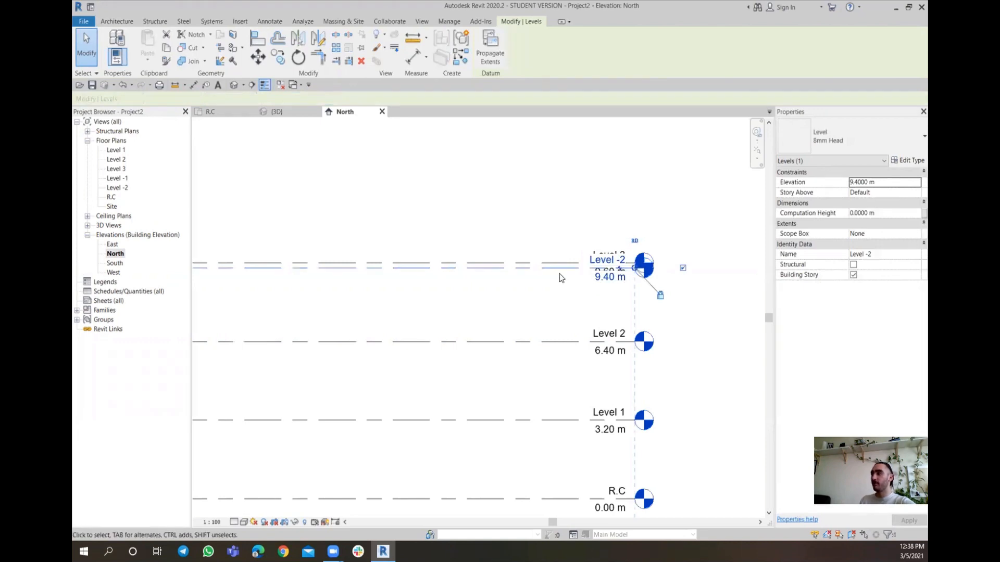
{"action": "scroll", "coordinate": [620, 273], "scroll_direction": "up", "scroll_amount": 8}
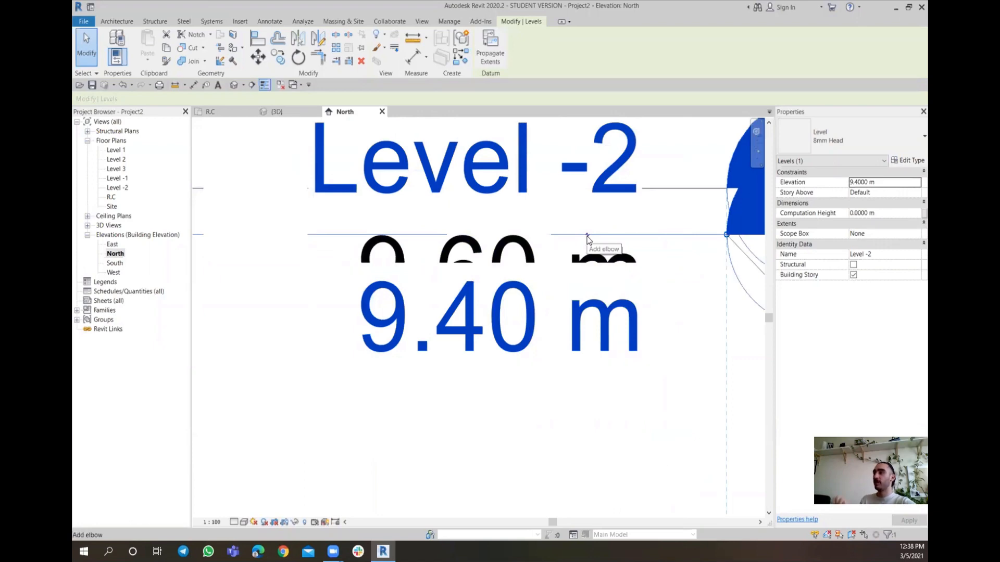
{"action": "left_click", "coordinate": [588, 239]}
{"action": "scroll", "coordinate": [585, 238], "scroll_direction": "down", "scroll_amount": 5}
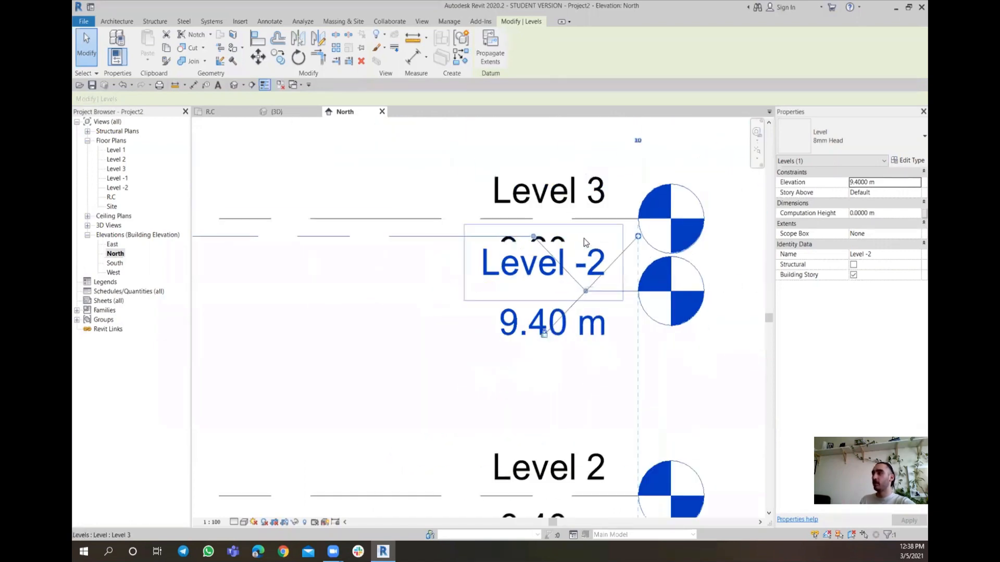
{"action": "left_click_drag", "start_coordinate": [590, 267], "coordinate": [587, 307]}
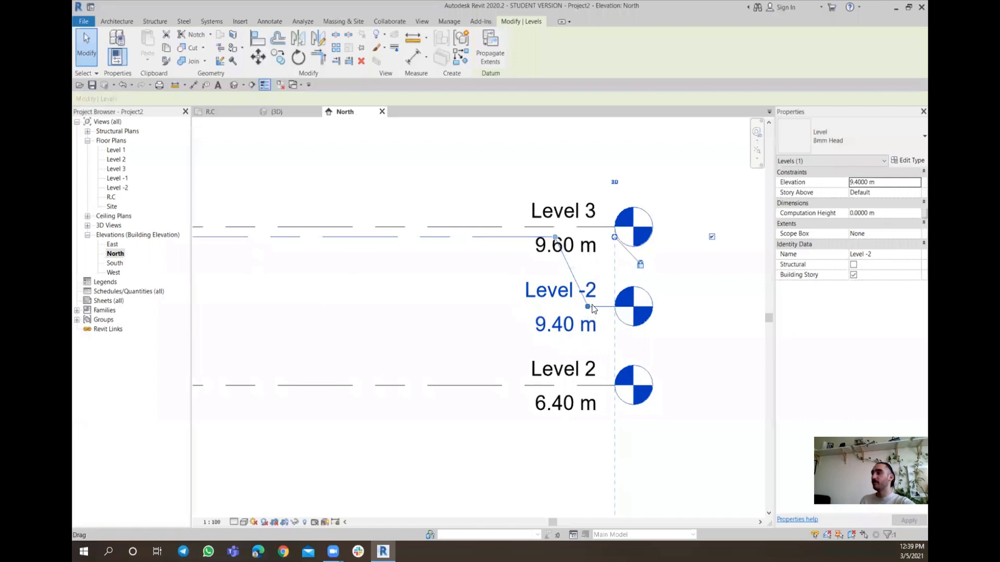
- Add an elbow to Level 3's line and shift its head upward, away from the level just below it
{"action": "left_click", "coordinate": [480, 225]}
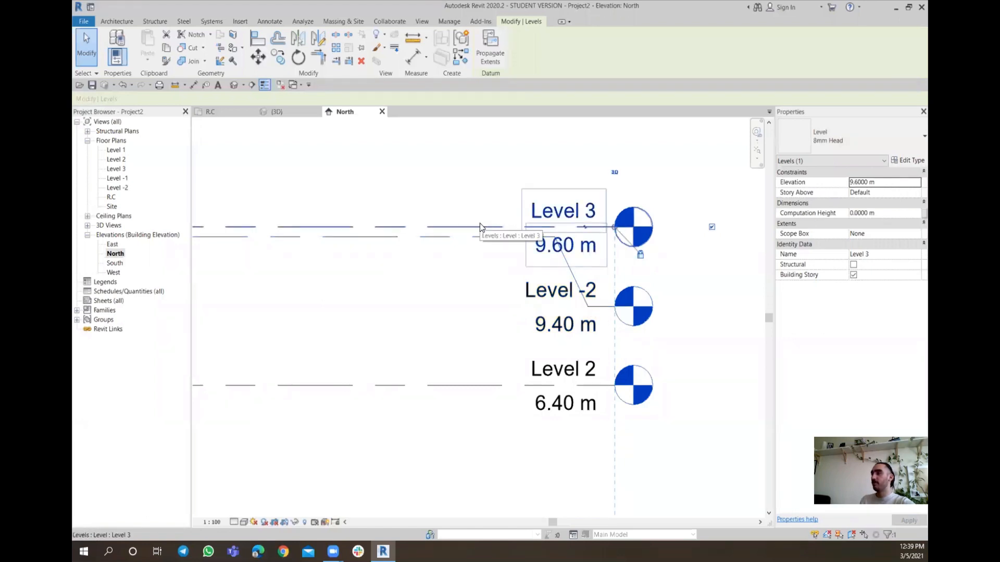
{"action": "left_click", "coordinate": [480, 288]}
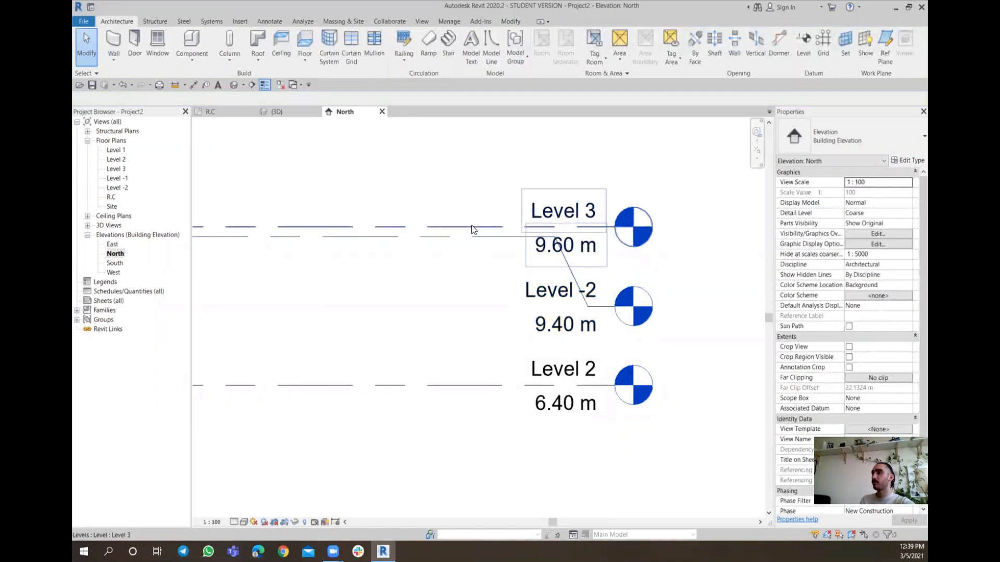
{"action": "left_click", "coordinate": [471, 226]}
{"action": "left_click_drag", "start_coordinate": [588, 230], "coordinate": [590, 167]}
{"action": "scroll", "coordinate": [568, 244], "scroll_direction": "down", "scroll_amount": 3}
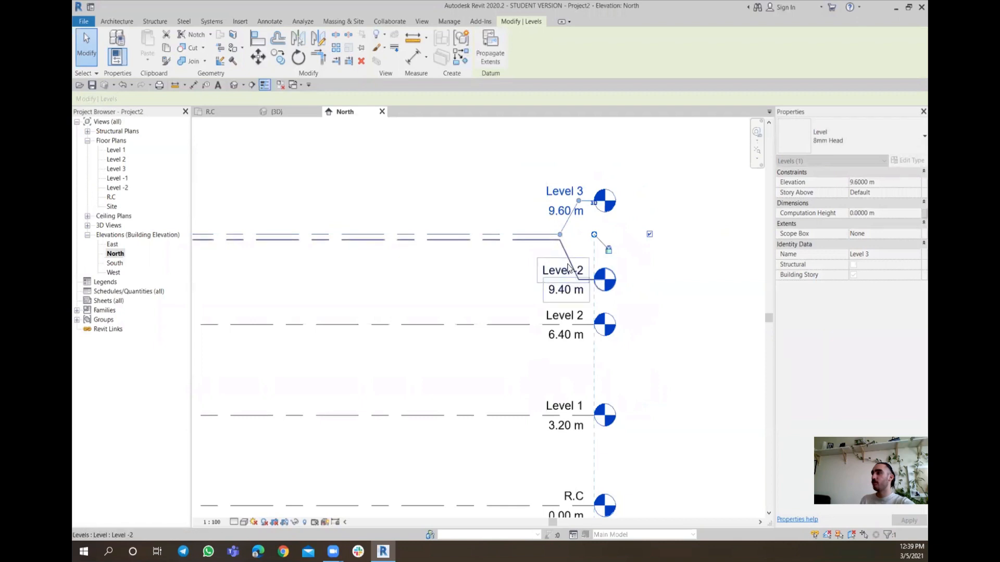
{"action": "scroll", "coordinate": [593, 278], "scroll_direction": "up", "scroll_amount": 2}
{"action": "middle_click_drag", "start_coordinate": [565, 259], "coordinate": [563, 284]}
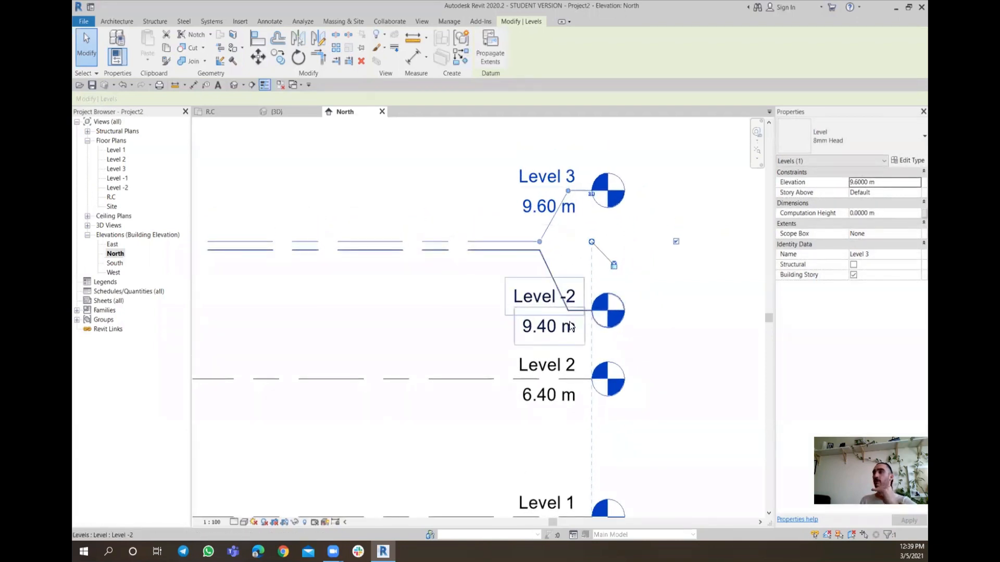
- Delete the level at 9.40 m together with its floor, ceiling and structural plan views
{"action": "left_click", "coordinate": [567, 304]}
{"action": "left_click", "coordinate": [571, 297]}
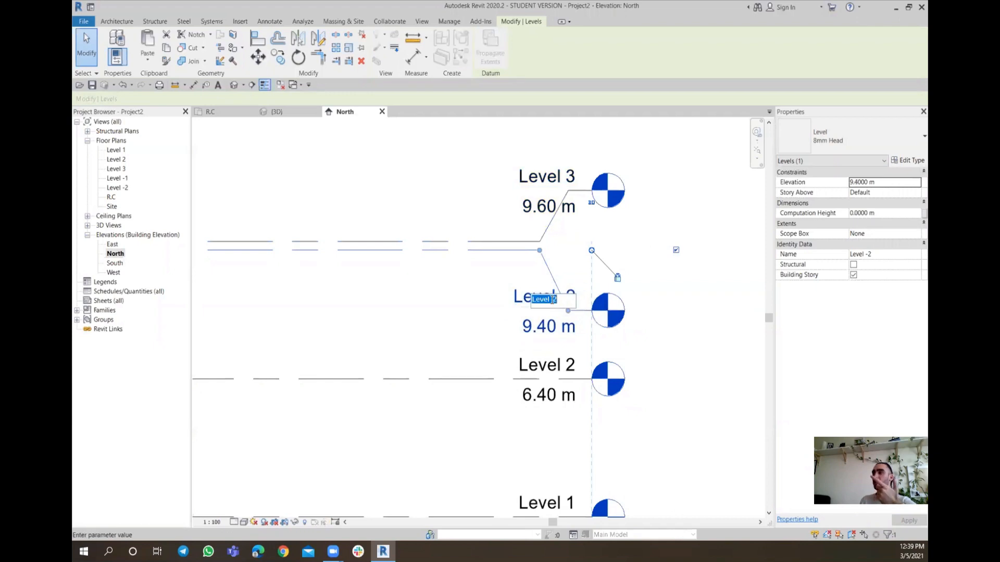
{"action": "left_click", "coordinate": [474, 275]}
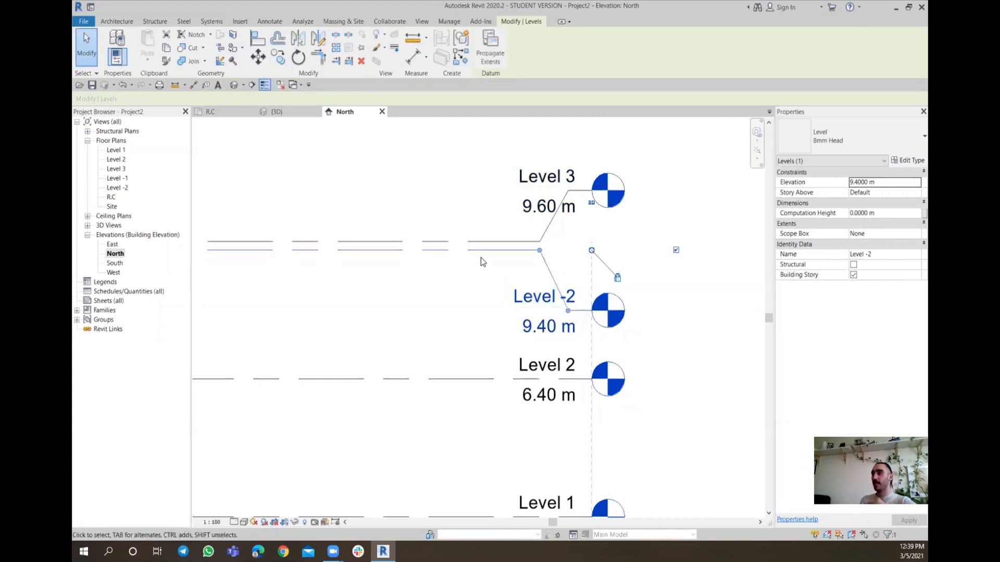
{"action": "key", "text": "Delete"}
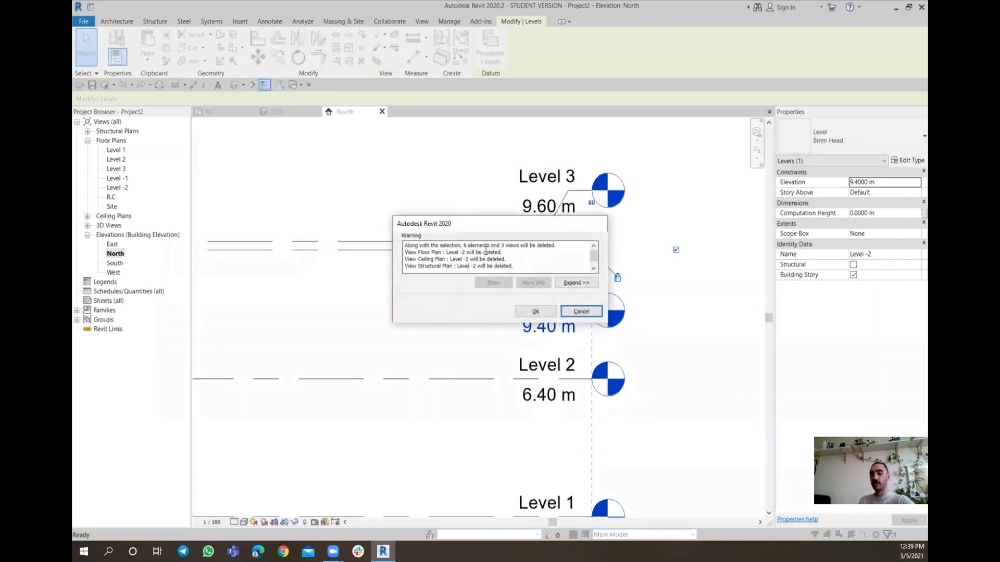
{"action": "key", "text": "shift+Tab"}
{"action": "key", "text": "Return"}
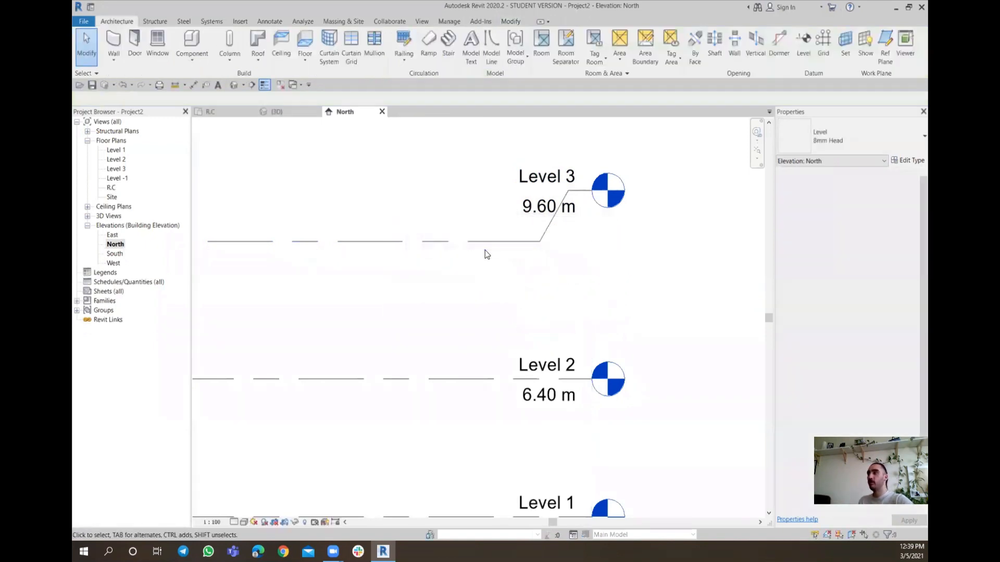
- Straighten Level 3's elbow so its head lines up with its level line again
{"action": "left_click", "coordinate": [520, 243]}
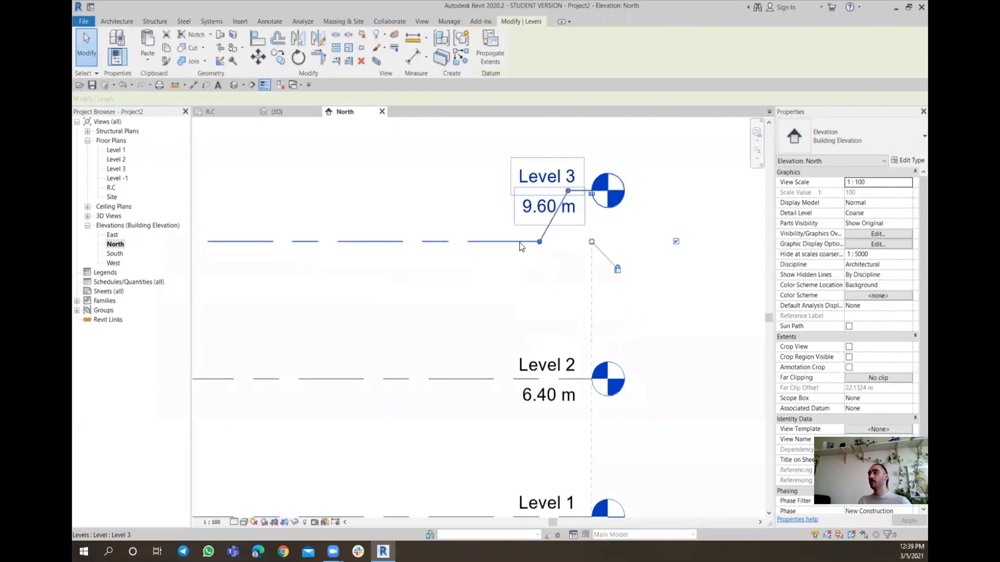
{"action": "left_click_drag", "start_coordinate": [568, 200], "coordinate": [569, 239]}
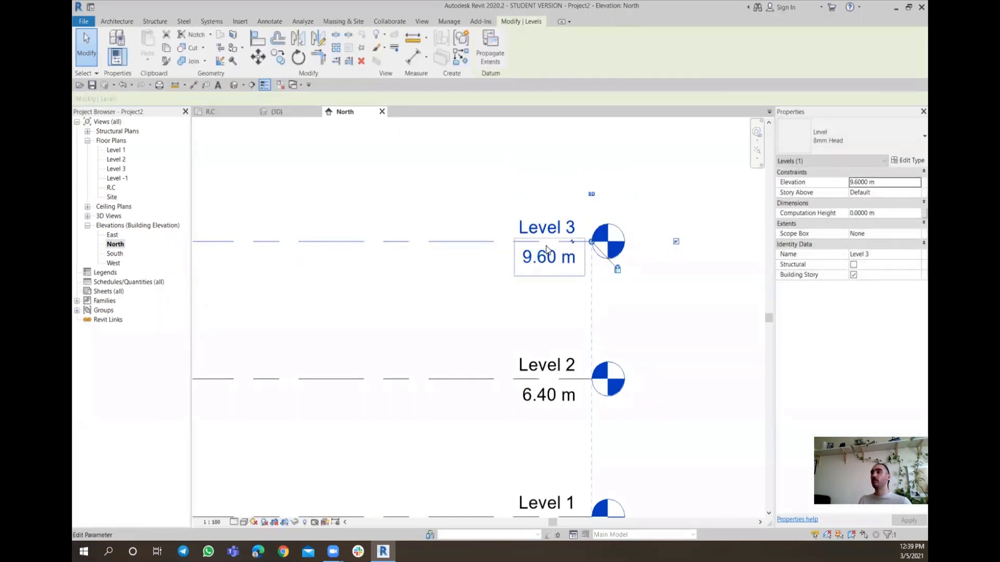
- Copy Level 3 upward to place an additional level at about 13.90 m
{"action": "scroll", "coordinate": [509, 259], "scroll_direction": "down", "scroll_amount": 5}
{"action": "middle_click_drag", "start_coordinate": [468, 298], "coordinate": [531, 290]}
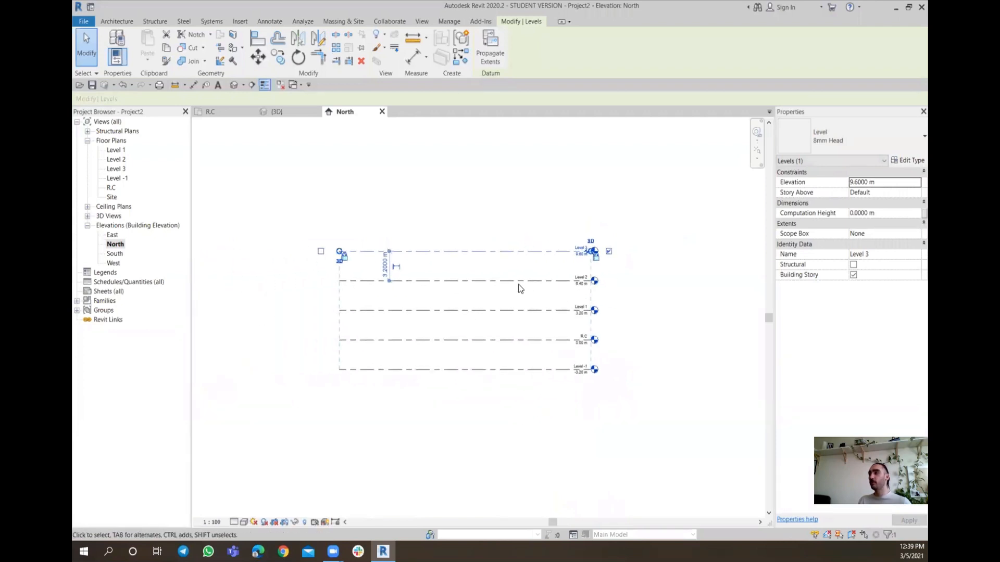
{"action": "left_click", "coordinate": [530, 267]}
{"action": "scroll", "coordinate": [550, 263], "scroll_direction": "up", "scroll_amount": 2}
{"action": "scroll", "coordinate": [555, 379], "scroll_direction": "up", "scroll_amount": 1}
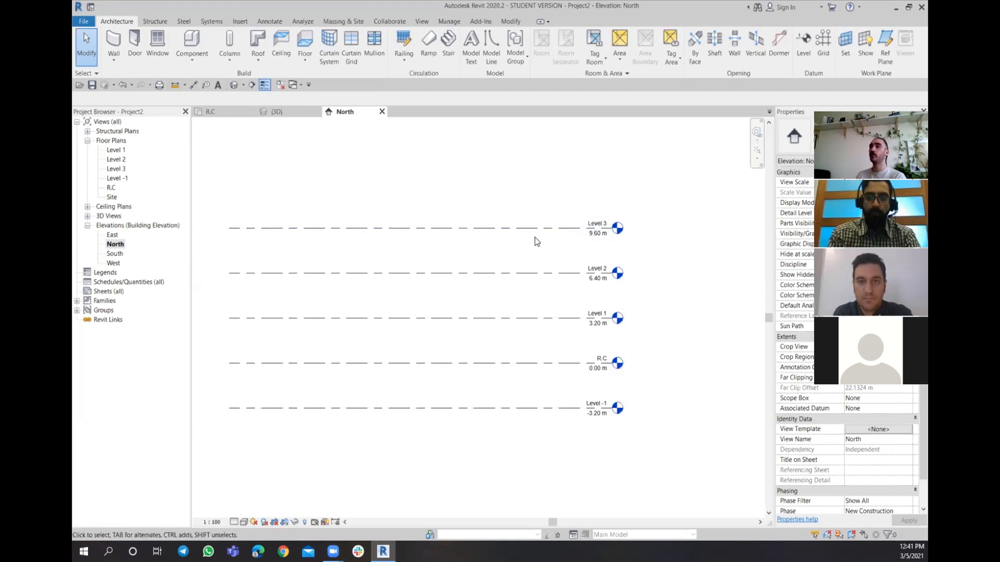
{"action": "left_click", "coordinate": [509, 21]}
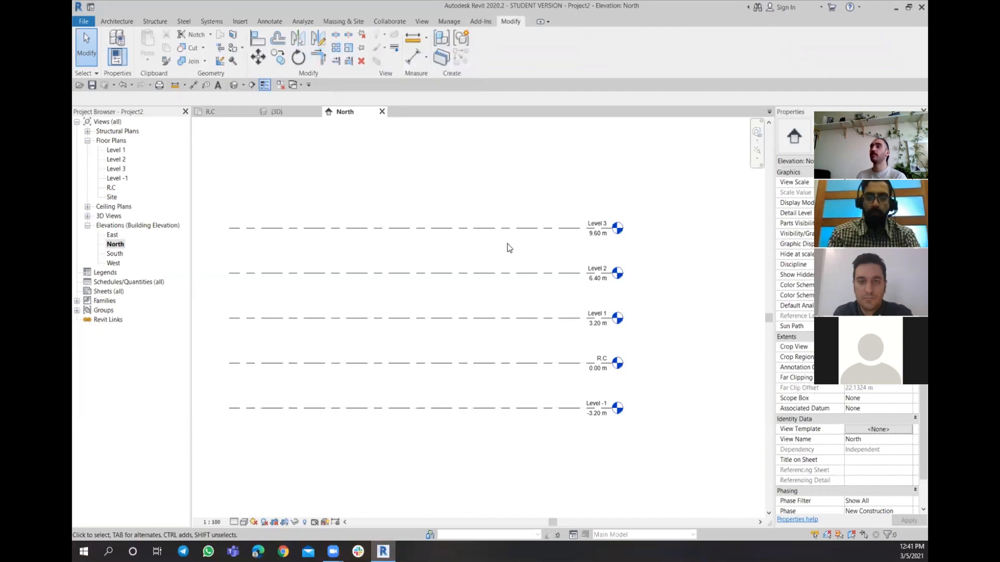
{"action": "middle_click_drag", "start_coordinate": [523, 242], "coordinate": [510, 345]}
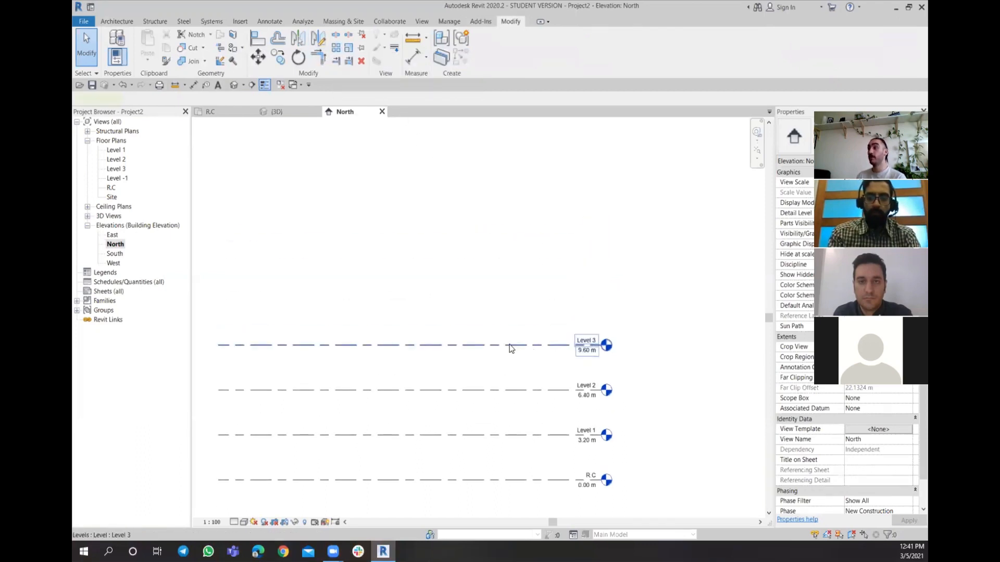
{"action": "left_click", "coordinate": [510, 344]}
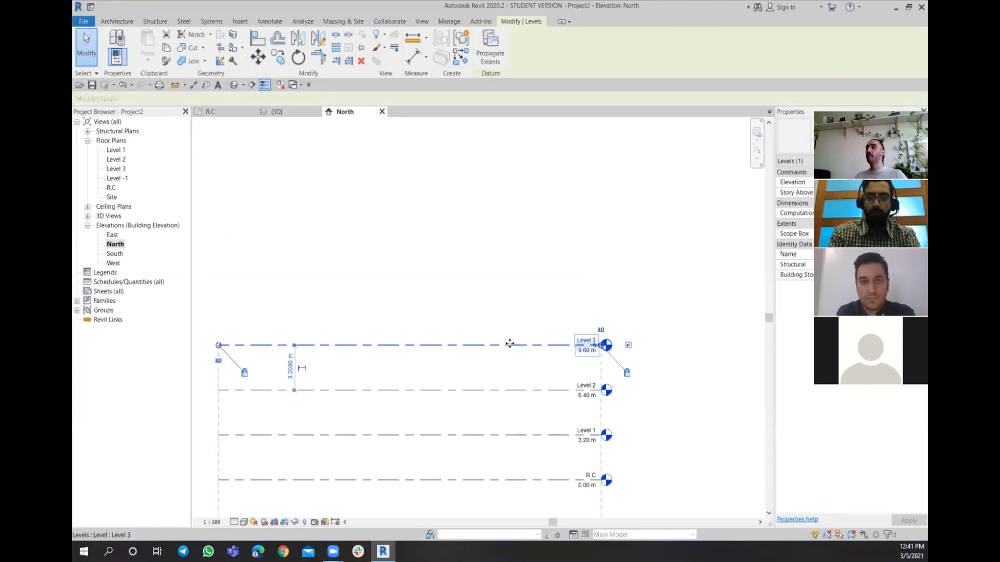
{"action": "left_click_drag", "start_coordinate": [510, 344], "coordinate": [516, 286], "text": "ctrl"}
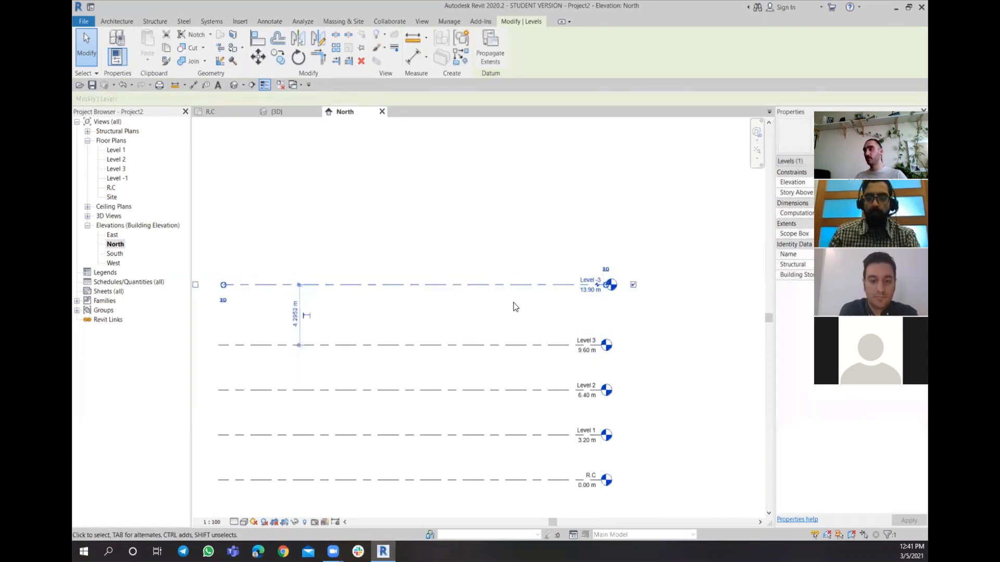
{"action": "left_click", "coordinate": [513, 302]}
{"action": "scroll", "coordinate": [555, 318], "scroll_direction": "up", "scroll_amount": 3}
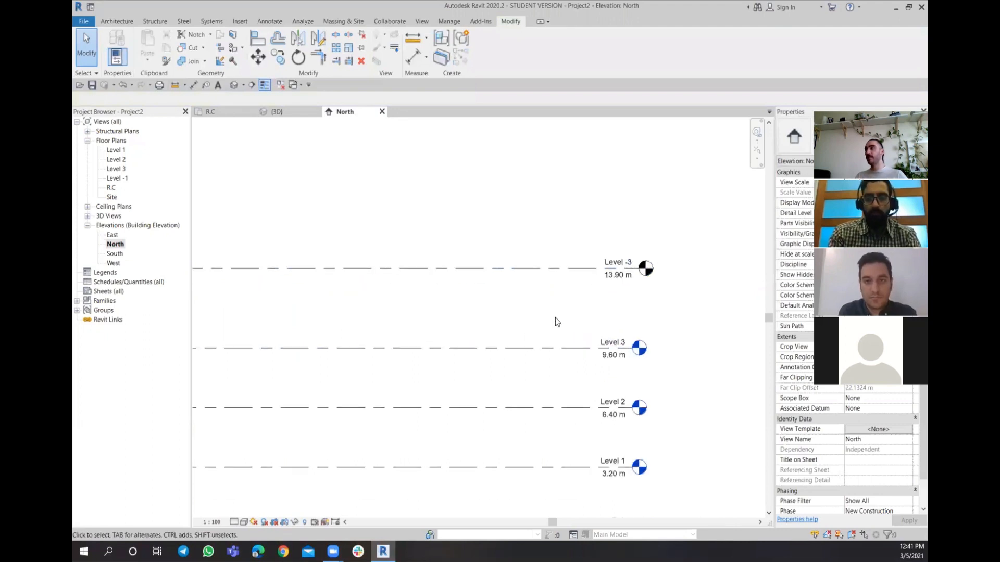
{"action": "middle_click_drag", "start_coordinate": [593, 313], "coordinate": [665, 301]}
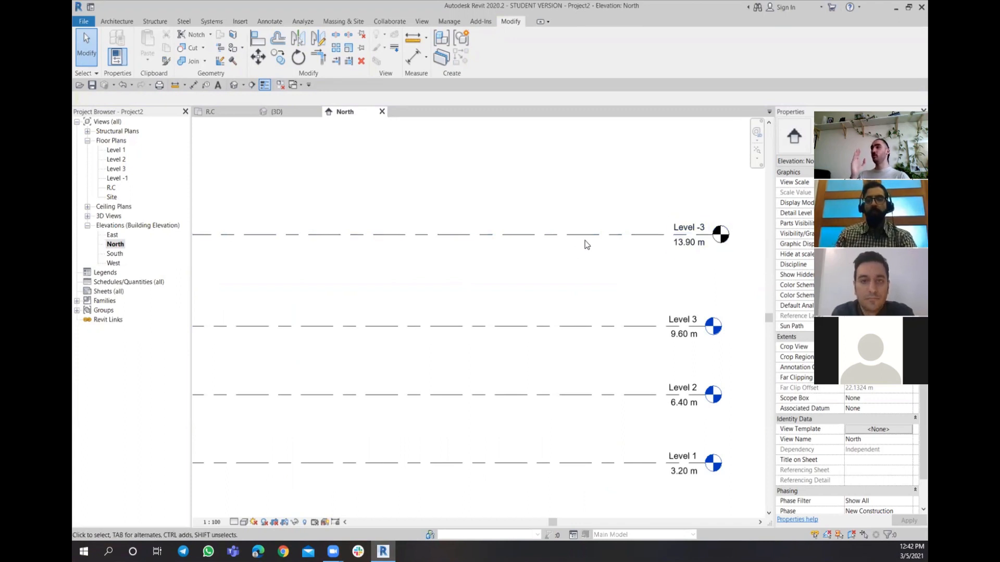
- Rename the copied level above Level 3 as Level 4
{"action": "left_click", "coordinate": [700, 227]}
{"action": "left_click", "coordinate": [695, 225]}
{"action": "left_click", "coordinate": [693, 223]}
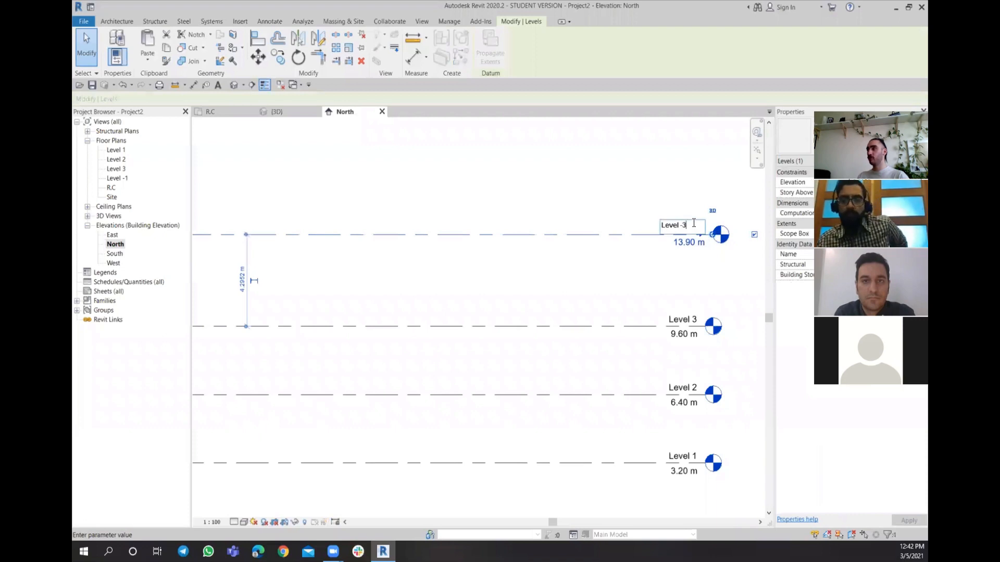
{"action": "key", "text": "BackSpace"}
{"action": "key", "text": "BackSpace"}
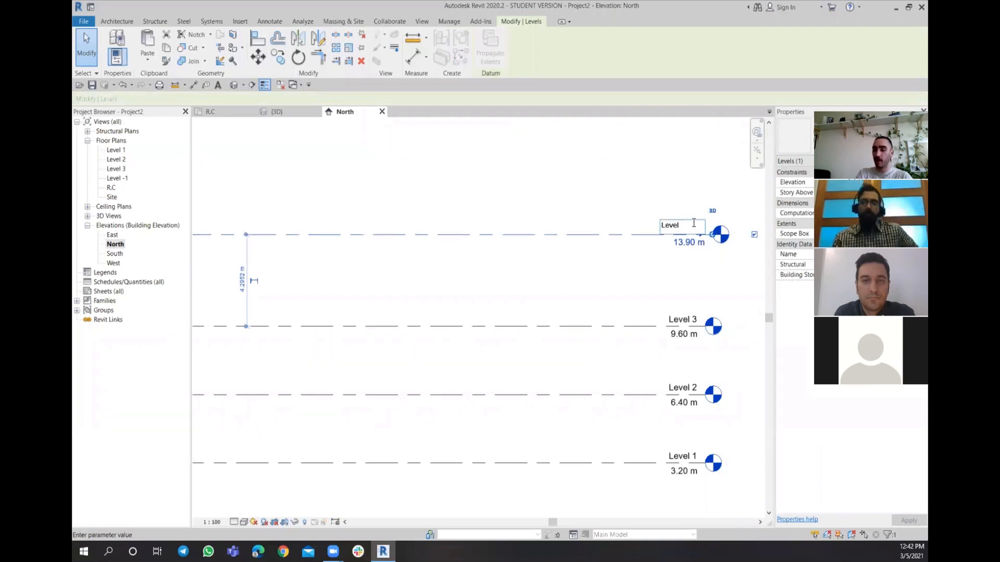
{"action": "type", "text": "4"}
{"action": "key", "text": "Return"}
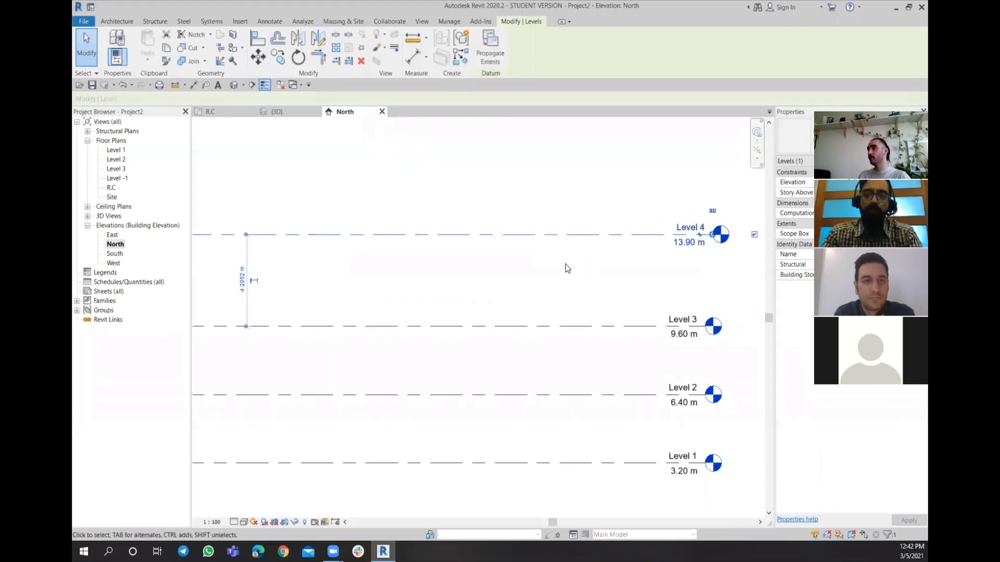
{"action": "left_click", "coordinate": [483, 183]}
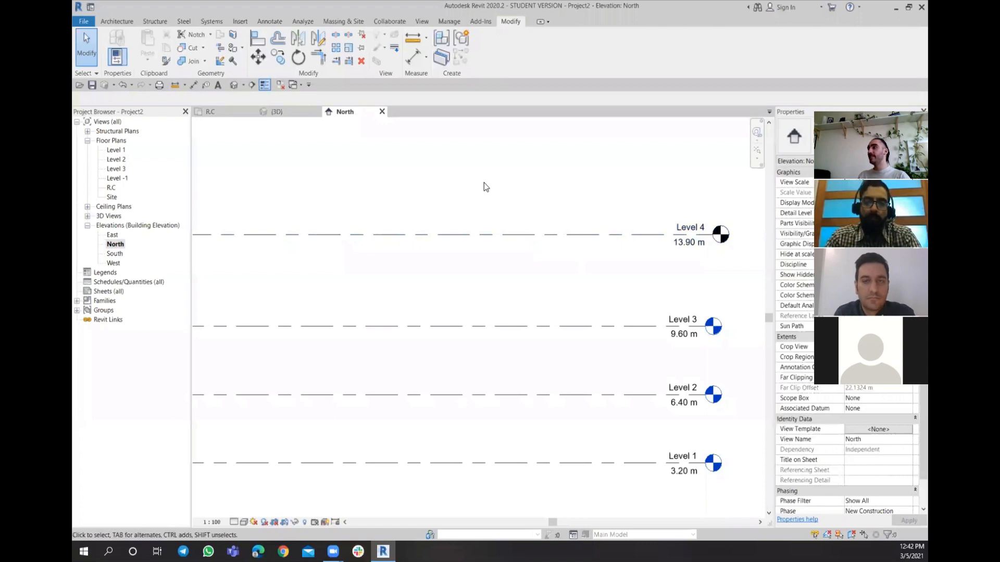
- Create a floor plan view for Level 4, then close that view to return to the North elevation
{"action": "left_click", "coordinate": [426, 22]}
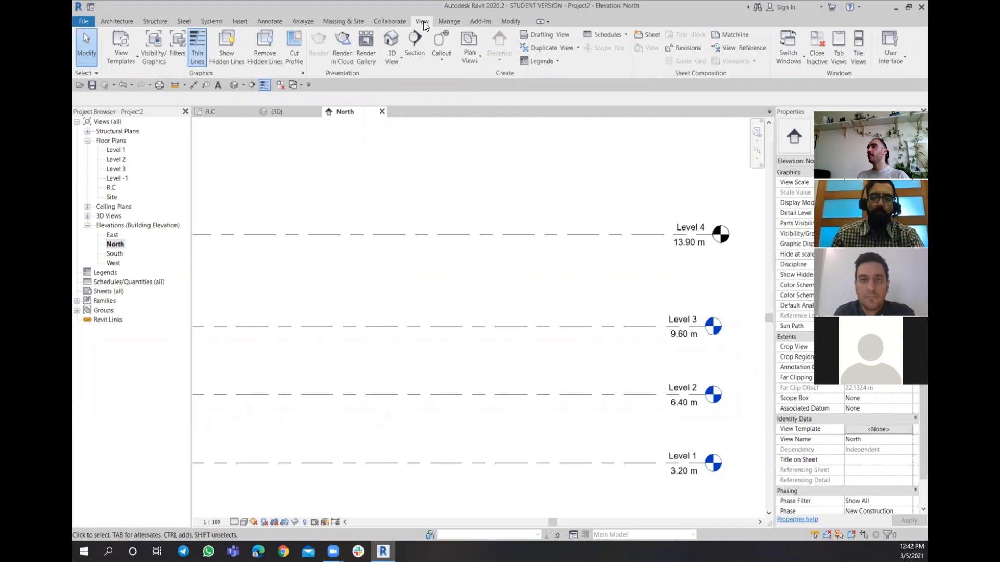
{"action": "left_click", "coordinate": [466, 54]}
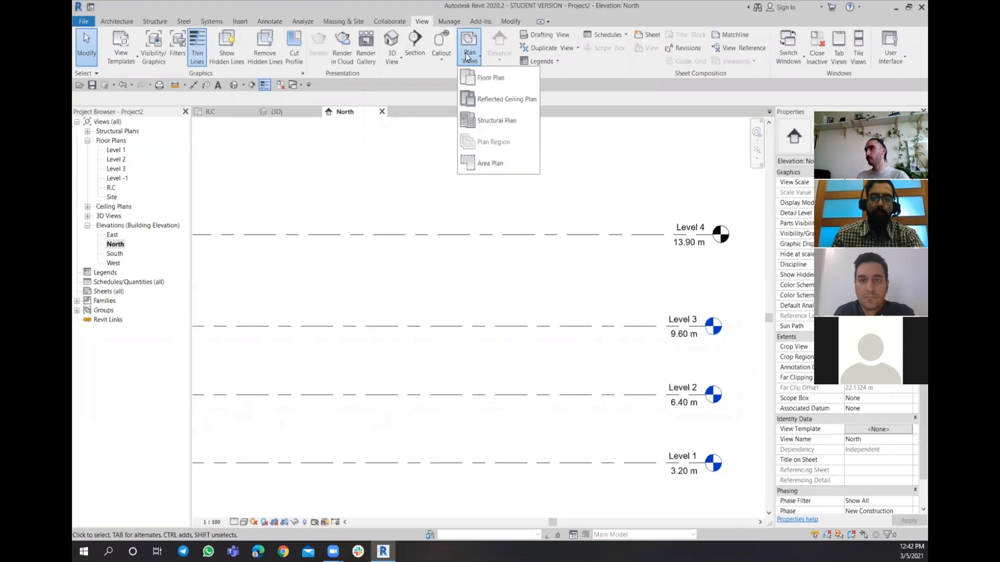
{"action": "left_click", "coordinate": [500, 80]}
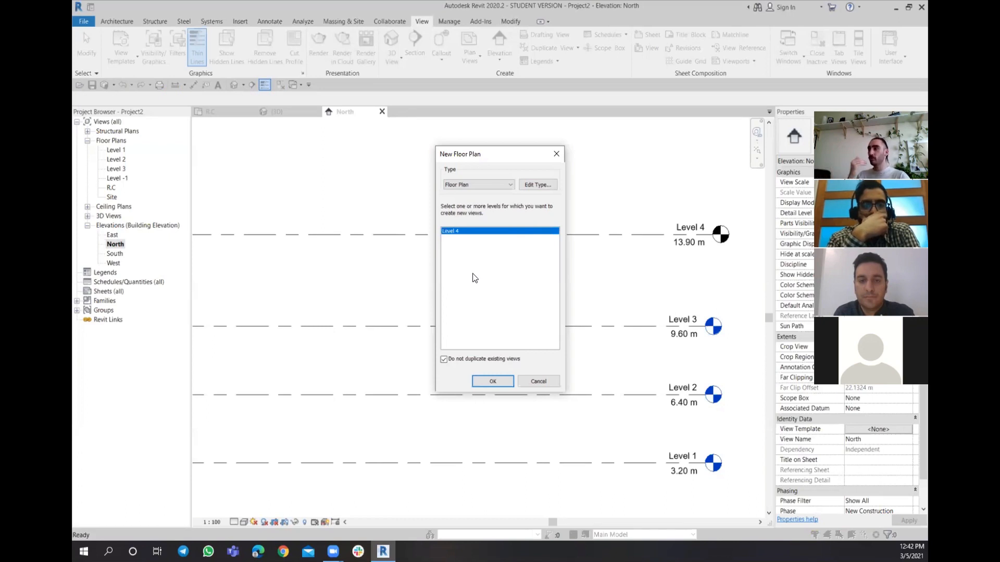
{"action": "left_click", "coordinate": [501, 380]}
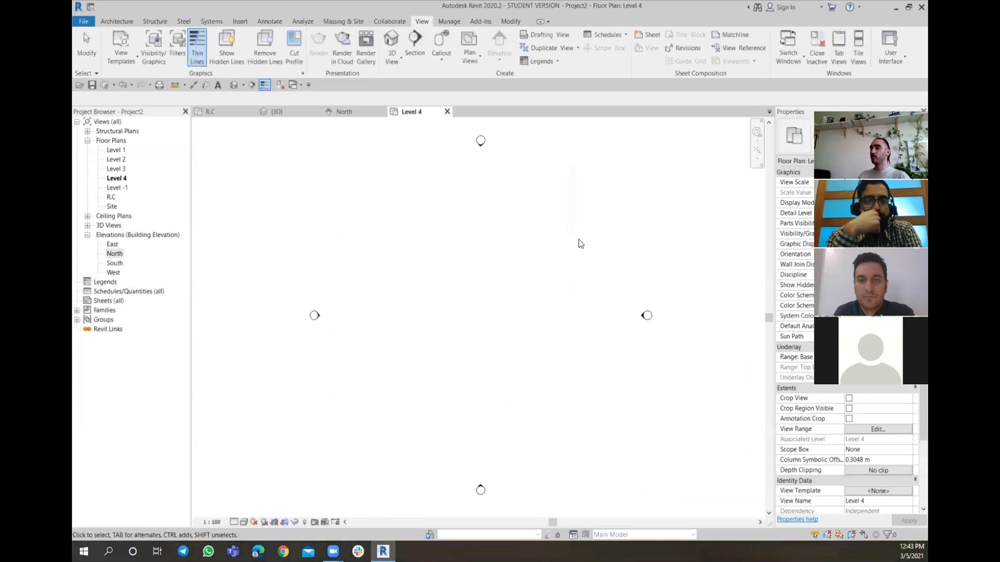
{"action": "left_click", "coordinate": [447, 112]}
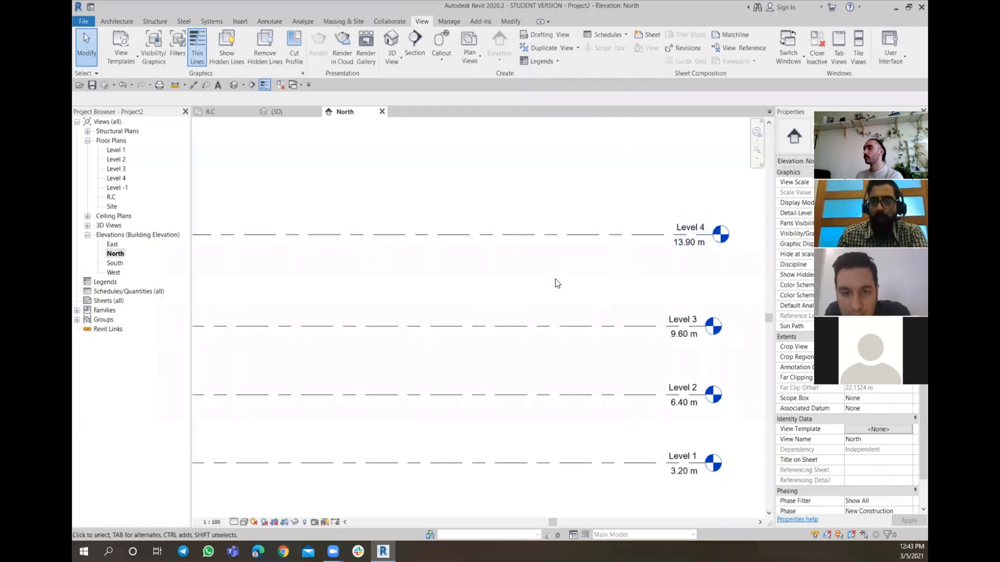
- Delete Level 4 together with its floor plan view
{"action": "scroll", "coordinate": [551, 280], "scroll_direction": "down", "scroll_amount": 1}
{"action": "left_click", "coordinate": [557, 242]}
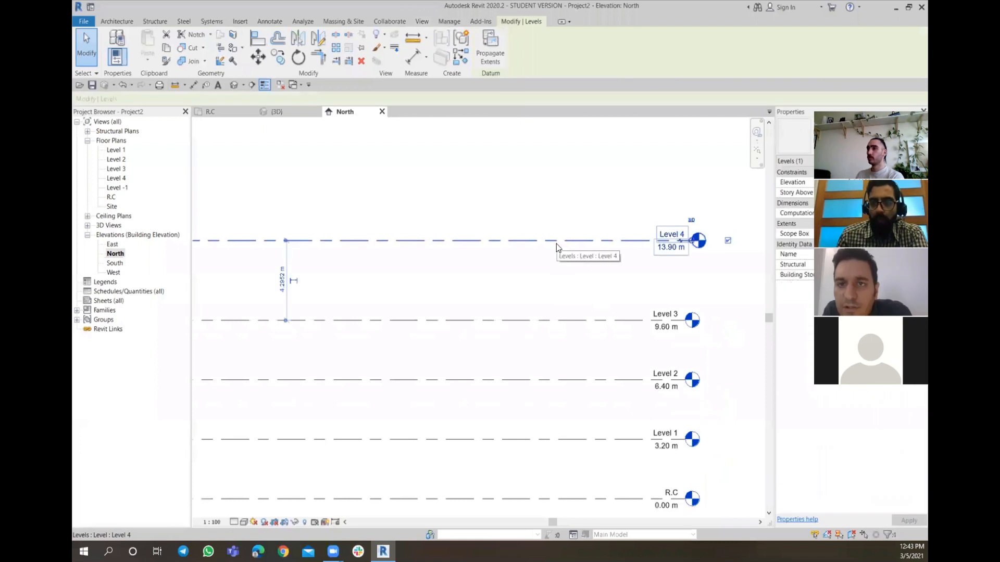
{"action": "key", "text": "Delete"}
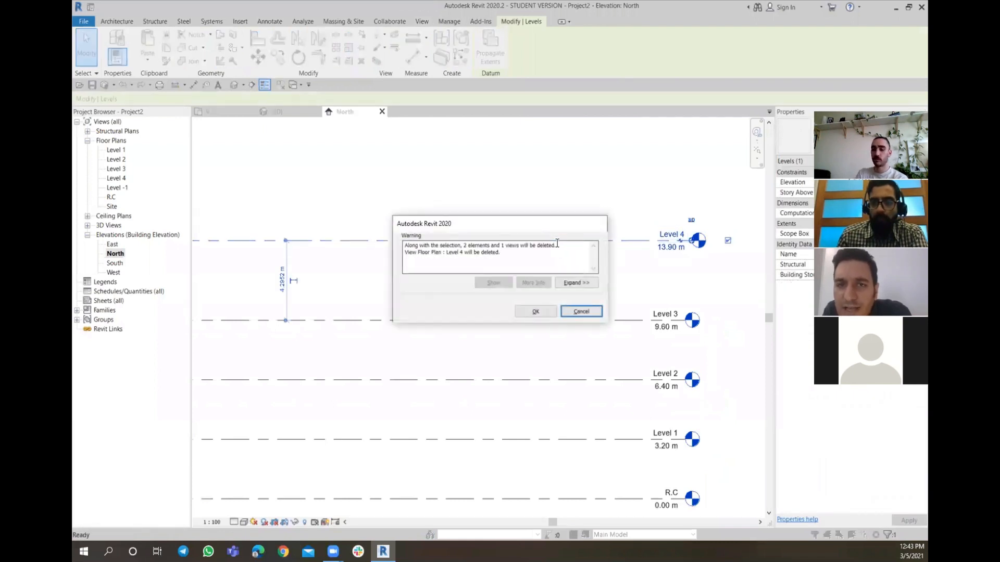
{"action": "key", "text": "Left"}
{"action": "key", "text": "Return"}
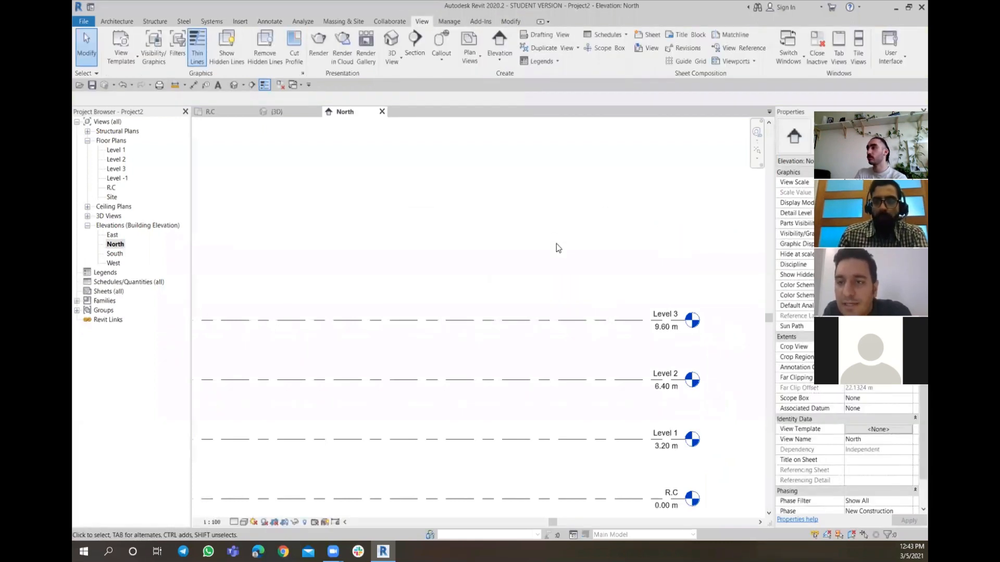
- Extend Level 3's line outward at its head end, stretching the aligned level lines along with it
{"action": "scroll", "coordinate": [530, 226], "scroll_direction": "down", "scroll_amount": 2}
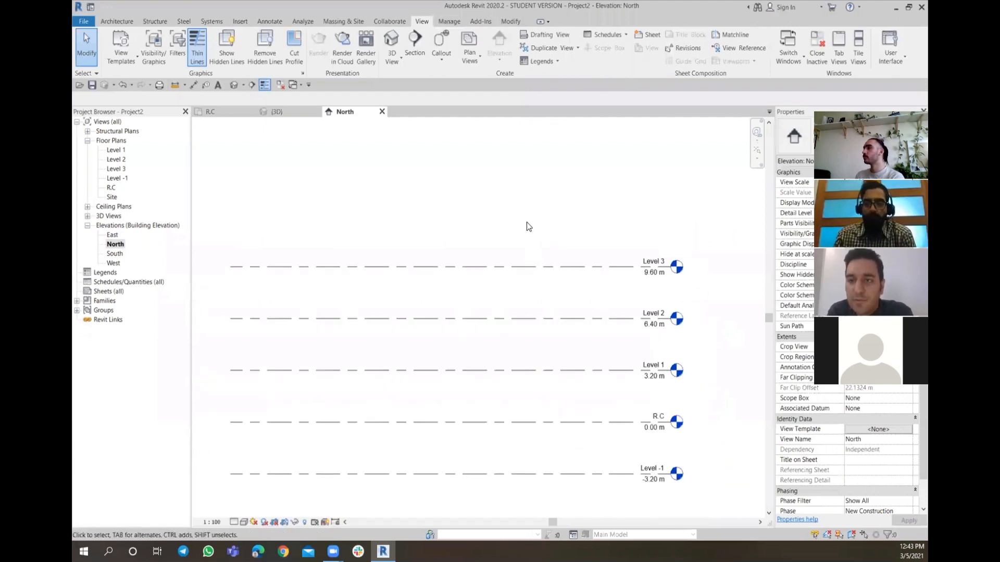
{"action": "middle_click_drag", "start_coordinate": [547, 288], "coordinate": [579, 250]}
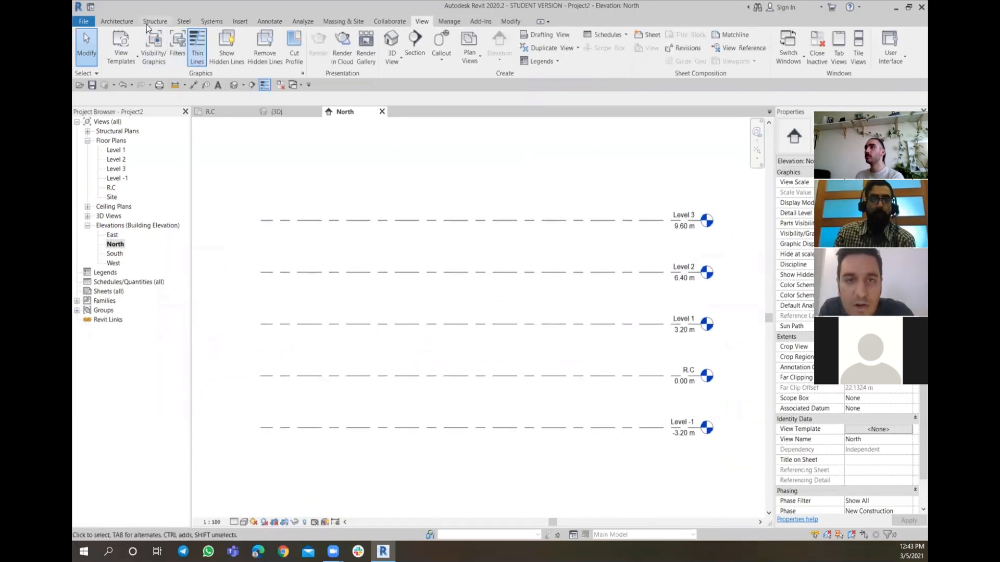
{"action": "left_click", "coordinate": [116, 22]}
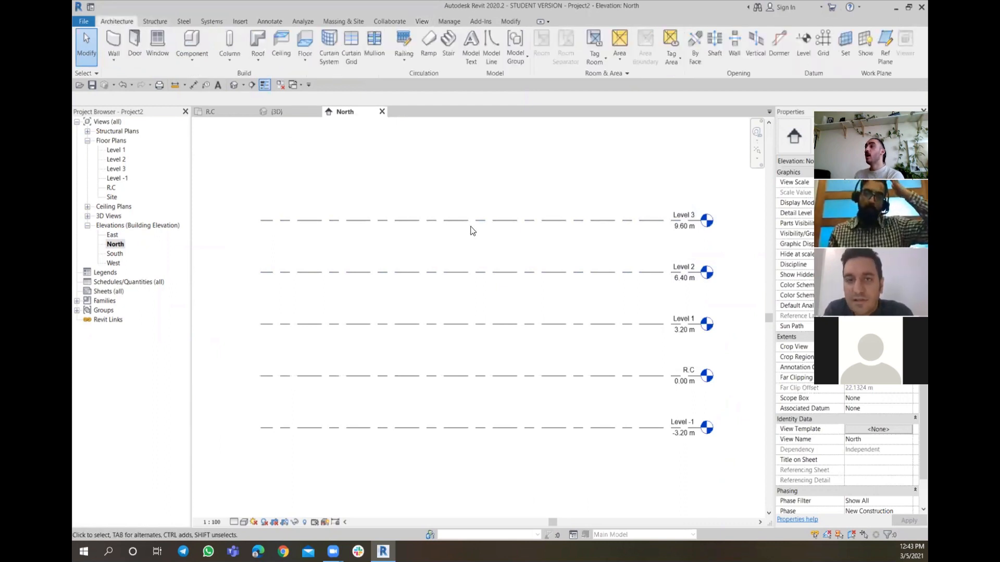
{"action": "left_click", "coordinate": [649, 223]}
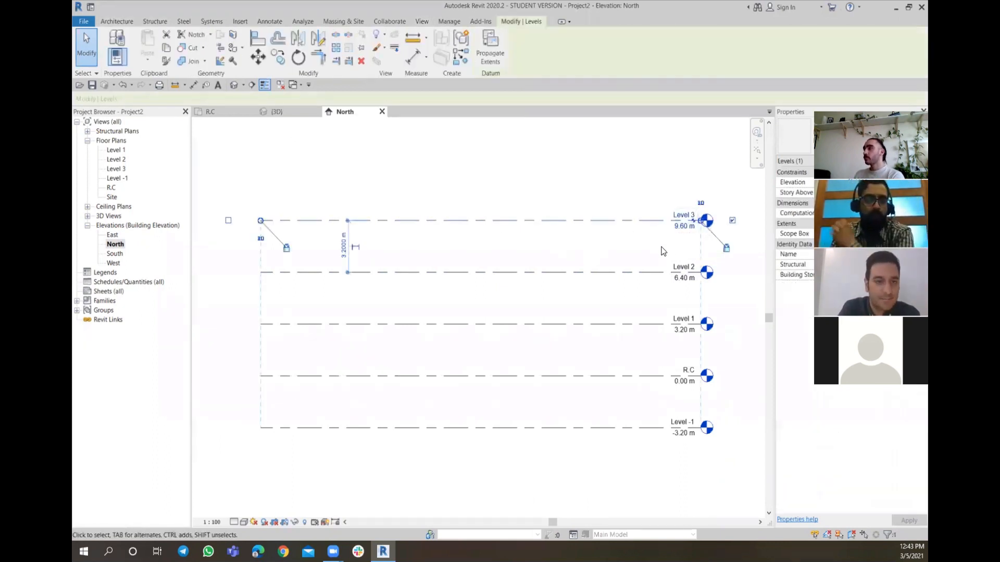
{"action": "scroll", "coordinate": [713, 240], "scroll_direction": "up", "scroll_amount": 3}
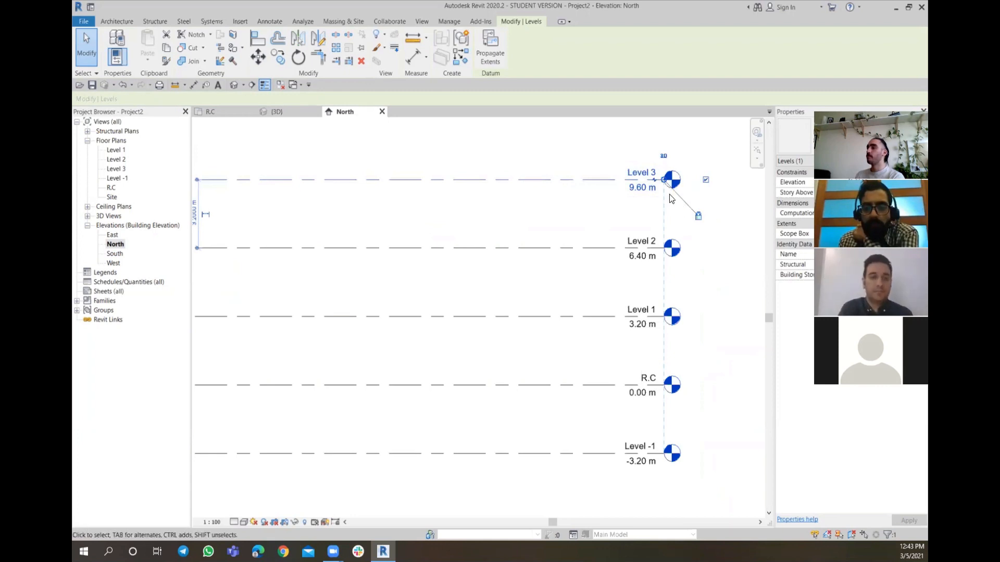
{"action": "scroll", "coordinate": [665, 182], "scroll_direction": "down", "scroll_amount": 2}
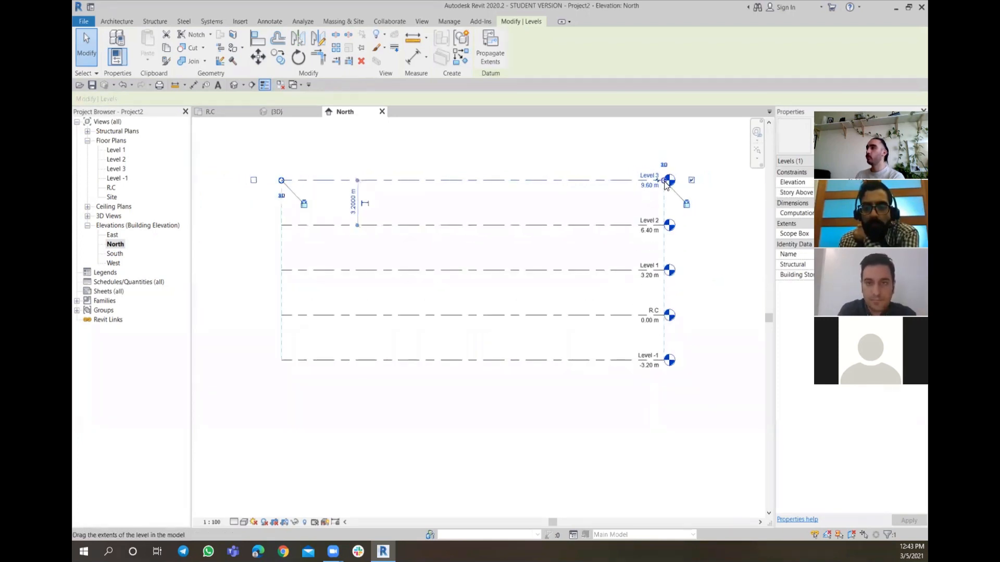
{"action": "mouse_move", "coordinate": [664, 182]}
{"action": "left_mouse_down"}
{"action": "mouse_move", "coordinate": [469, 186]}
{"action": "mouse_move", "coordinate": [687, 196]}
{"action": "mouse_move", "coordinate": [640, 184]}
{"action": "mouse_move", "coordinate": [682, 181]}
{"action": "left_mouse_up"}
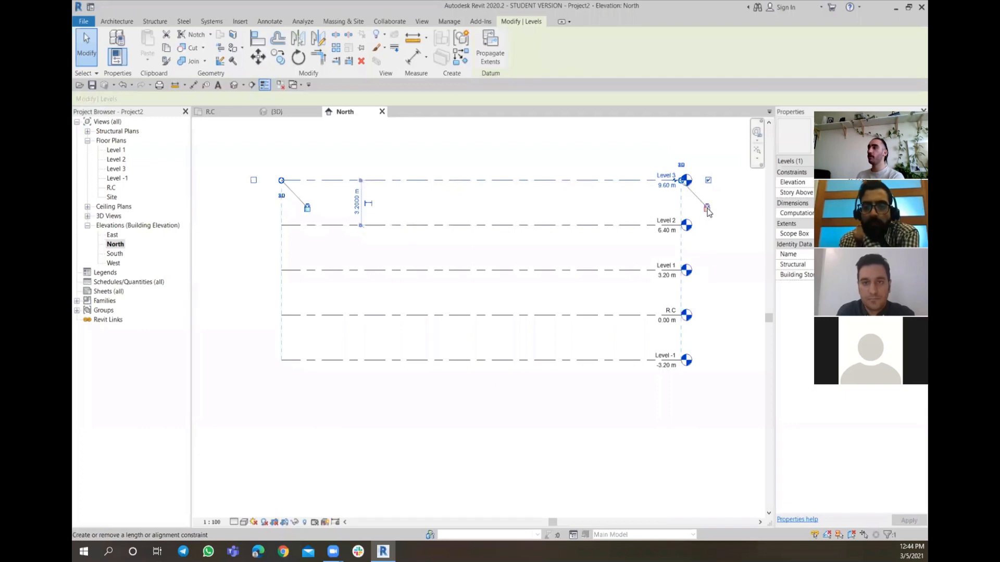
{"action": "left_click", "coordinate": [726, 253]}
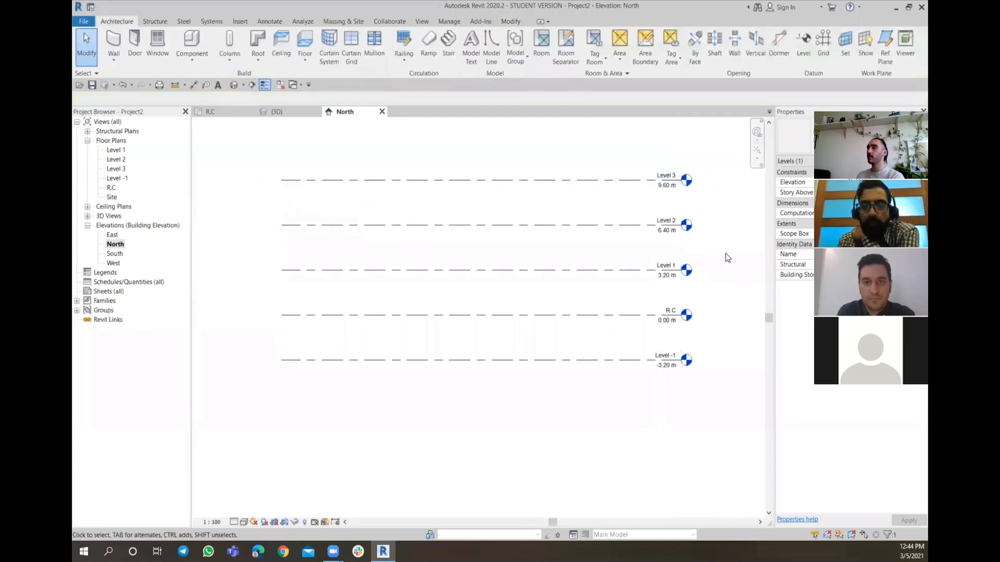
- Reselect Level 3 and stretch the head ends of the aligned level lines slightly further outward
{"action": "left_click", "coordinate": [646, 180]}
{"action": "mouse_move", "coordinate": [681, 180]}
{"action": "left_mouse_down"}
{"action": "mouse_move", "coordinate": [651, 180]}
{"action": "mouse_move", "coordinate": [681, 180]}
{"action": "left_mouse_up"}
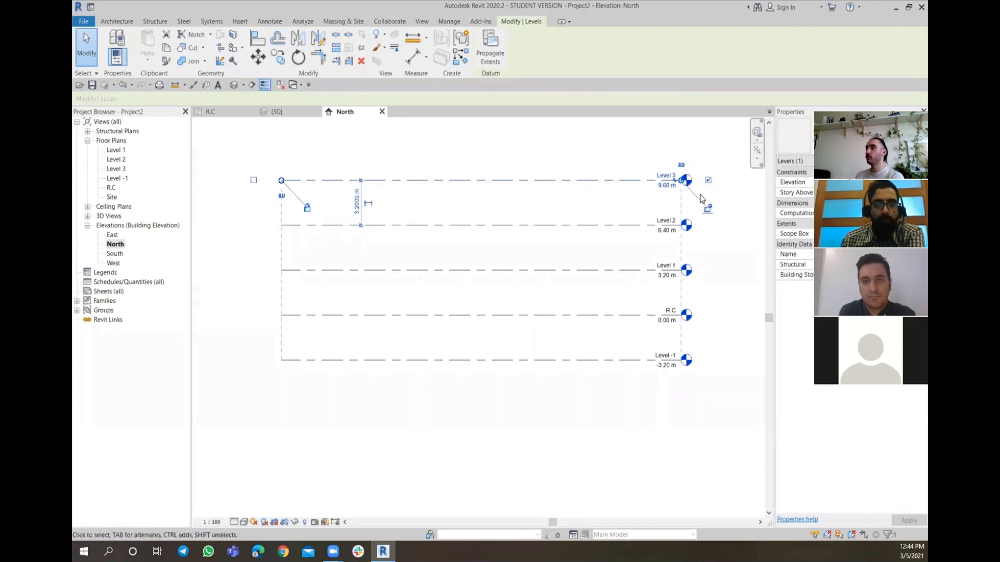
{"action": "scroll", "coordinate": [688, 193], "scroll_direction": "up", "scroll_amount": 2}
{"action": "left_click", "coordinate": [620, 210]}
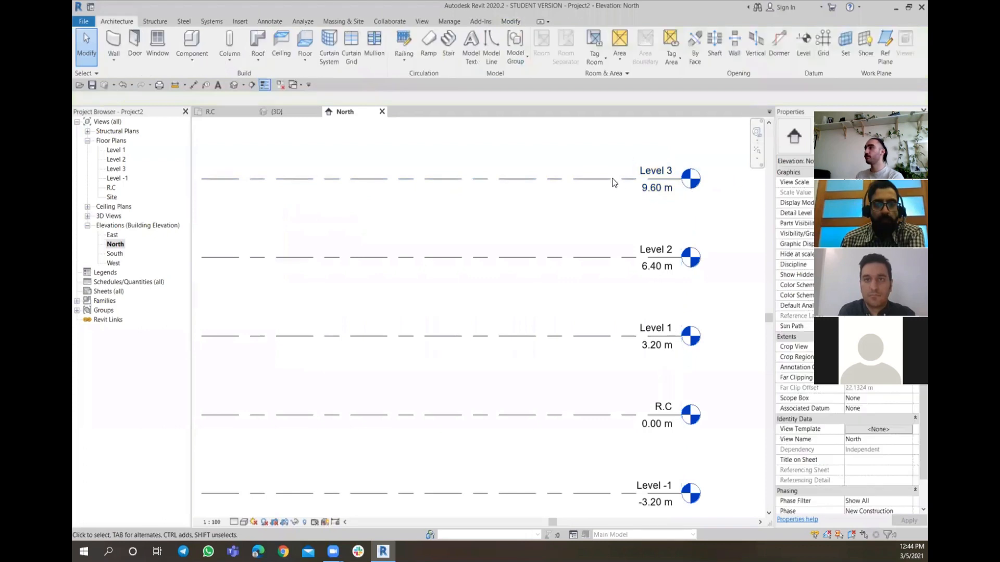
{"action": "left_click", "coordinate": [613, 179]}
{"action": "middle_click_drag", "start_coordinate": [682, 186], "coordinate": [703, 186]}
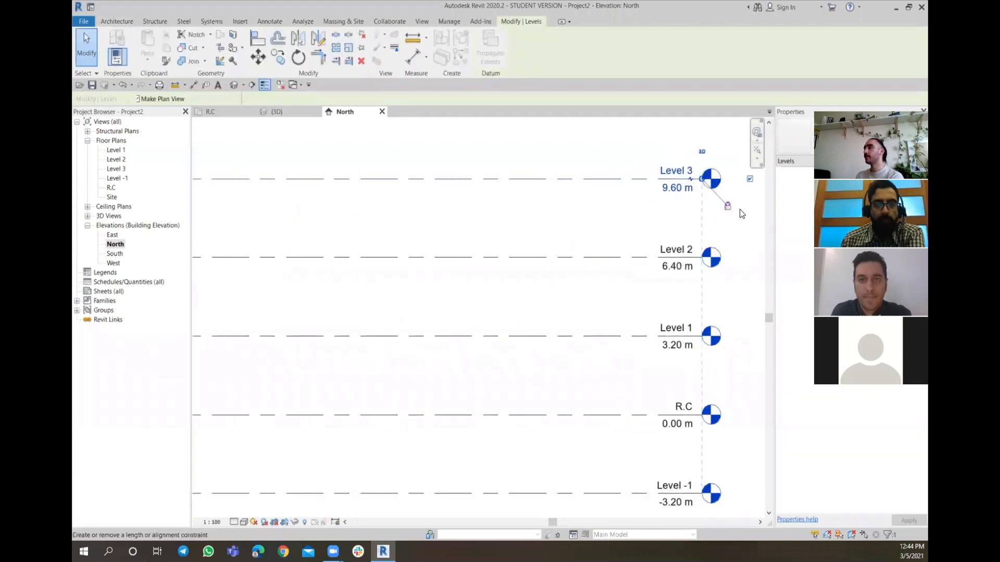
{"action": "mouse_move", "coordinate": [702, 179]}
{"action": "left_mouse_down"}
{"action": "mouse_move", "coordinate": [732, 180]}
{"action": "mouse_move", "coordinate": [570, 180]}
{"action": "mouse_move", "coordinate": [711, 180]}
{"action": "mouse_move", "coordinate": [573, 178]}
{"action": "mouse_move", "coordinate": [674, 177]}
{"action": "mouse_move", "coordinate": [597, 172]}
{"action": "mouse_move", "coordinate": [698, 188]}
{"action": "mouse_move", "coordinate": [709, 180]}
{"action": "left_mouse_up"}
- Hide Level 3's bubble at the line's left end and show it at the right end, matching the other levels
{"action": "scroll", "coordinate": [707, 182], "scroll_direction": "down", "scroll_amount": 2}
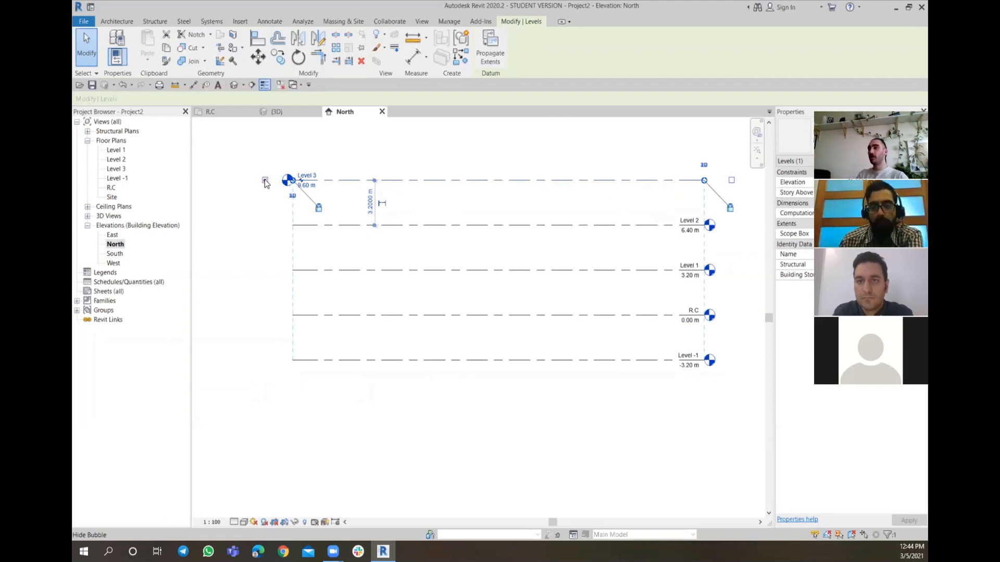
{"action": "left_click", "coordinate": [265, 181]}
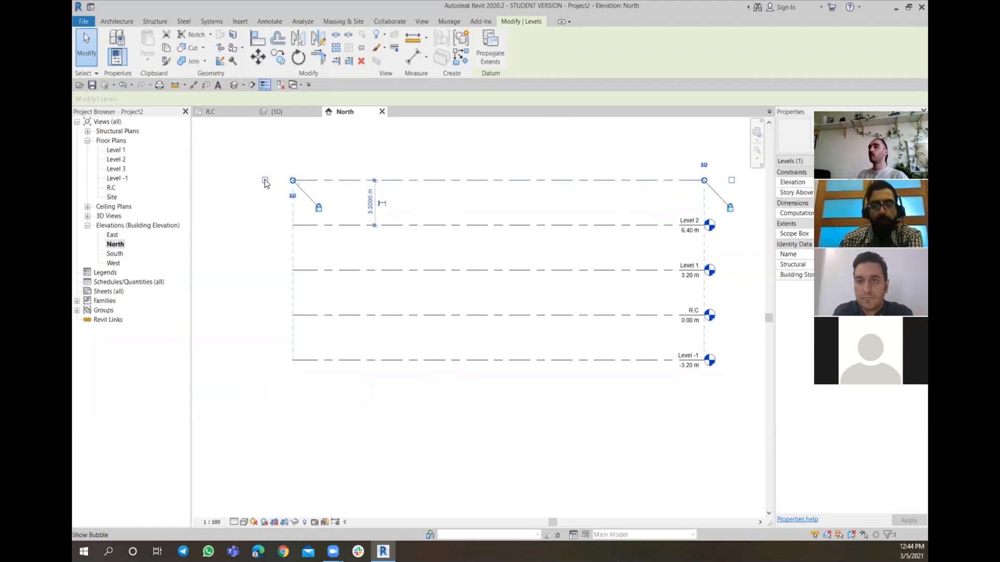
{"action": "left_click", "coordinate": [732, 181]}
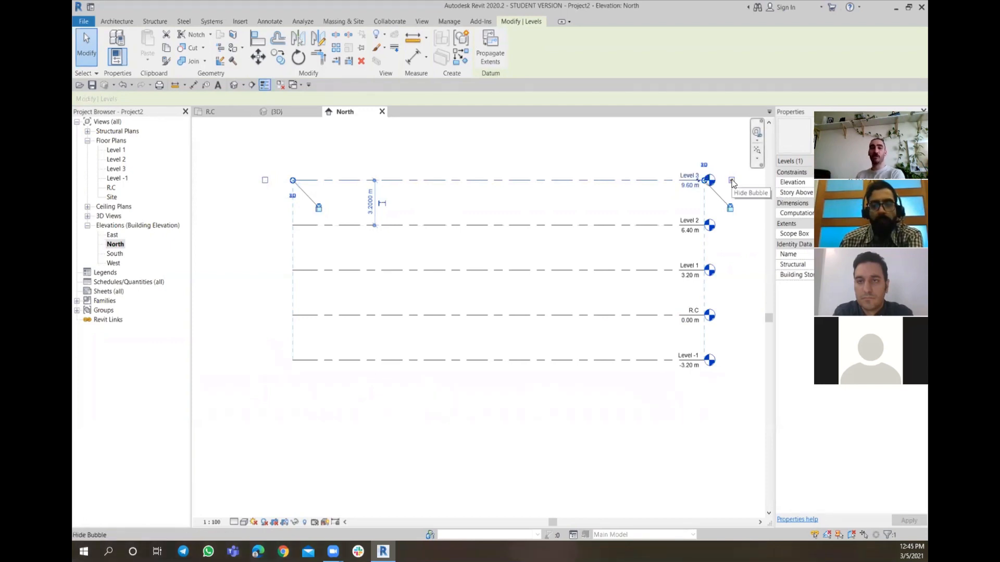